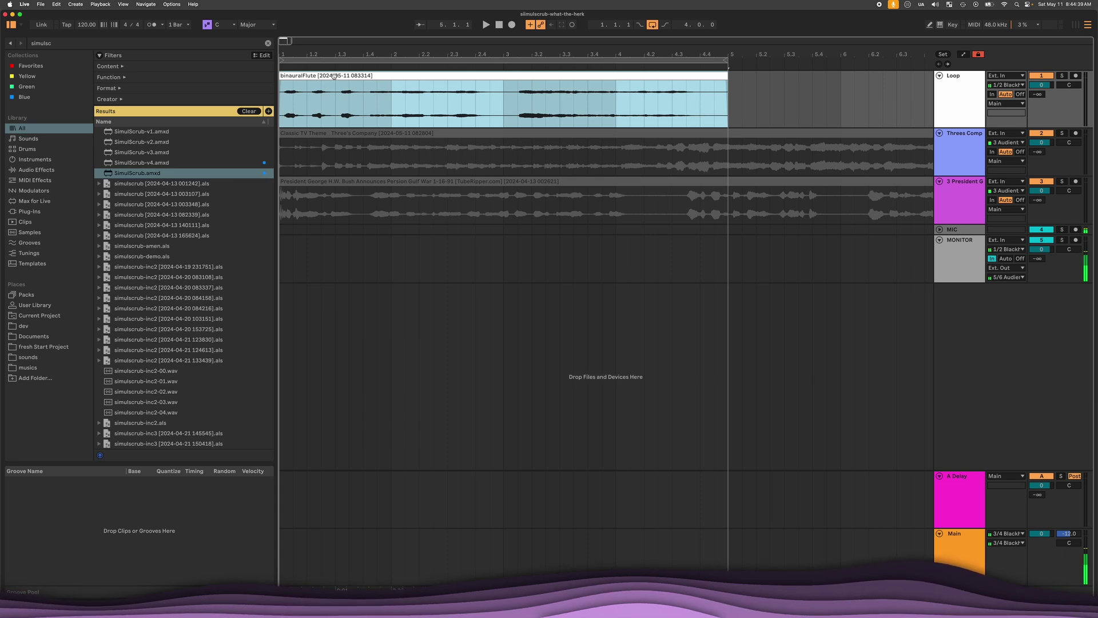
# Step: Play back the binauralFlute clip on the Loop track and select that track
pyautogui.press('space')
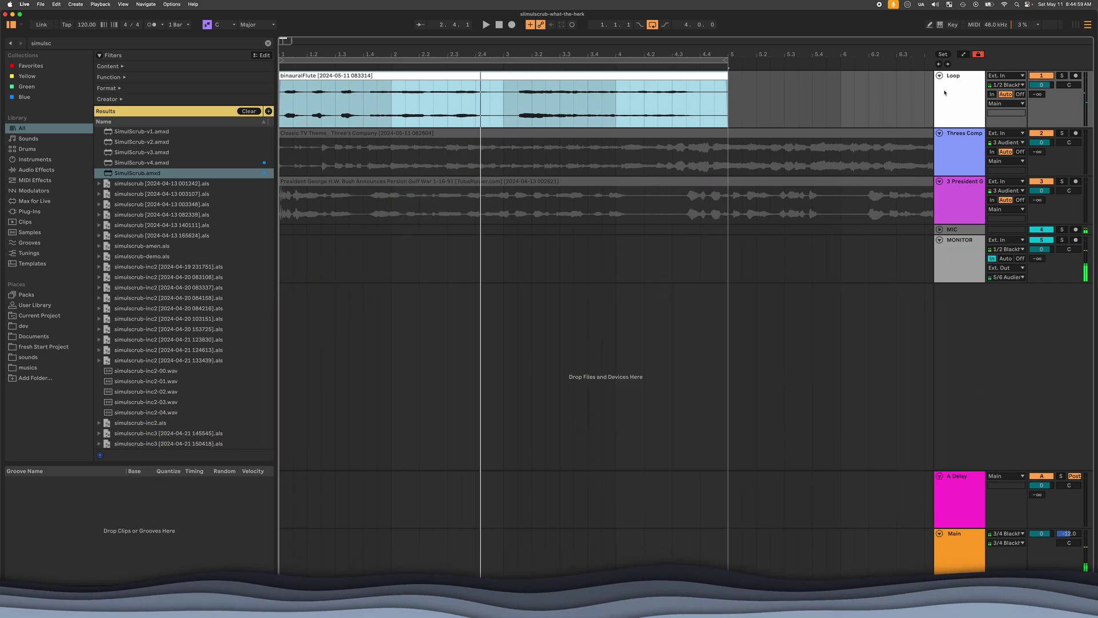
pyautogui.click(945, 93)
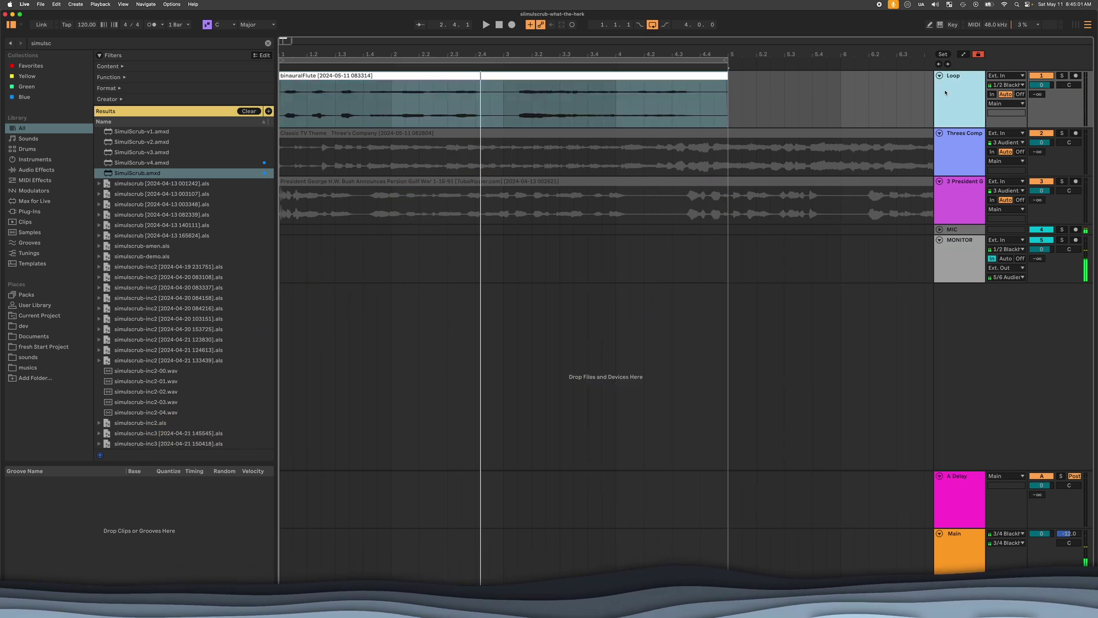
pyautogui.press('space')
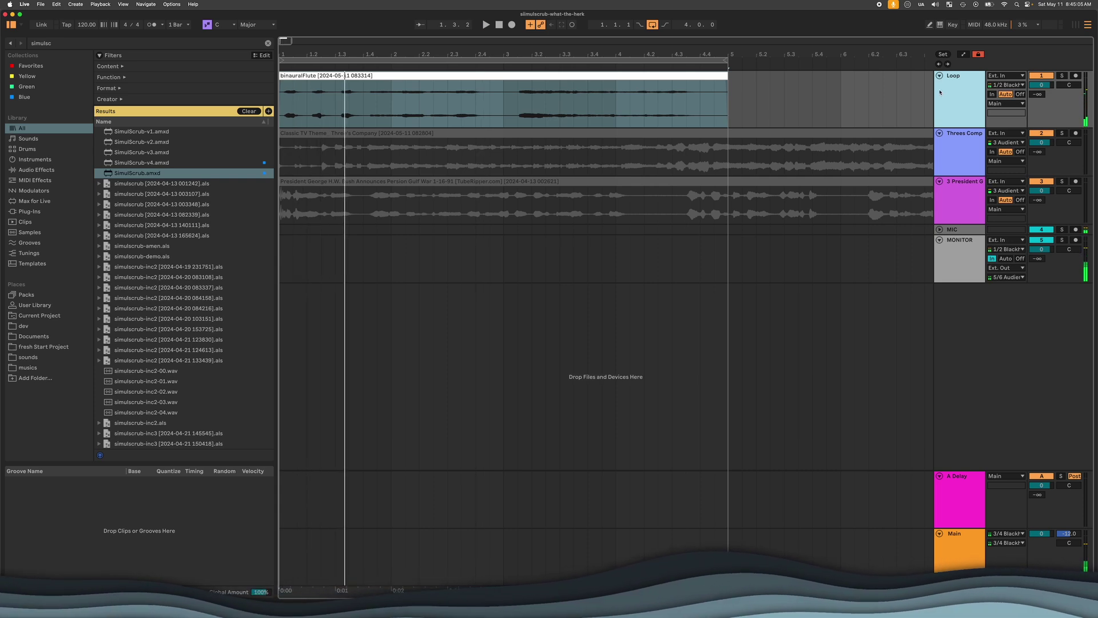
# Step: Insert a MIDI track below the Loop track and load the SimulScrub.amxd device onto it
pyautogui.press('super+shift+t')
pyautogui.press('super+f')
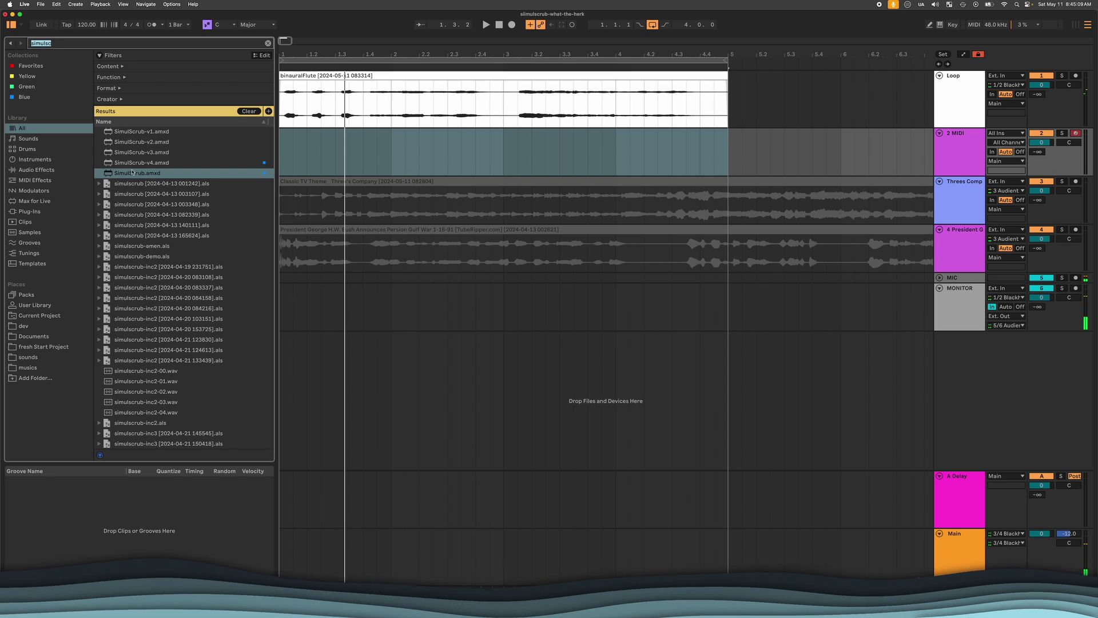
pyautogui.doubleClick(133, 173)
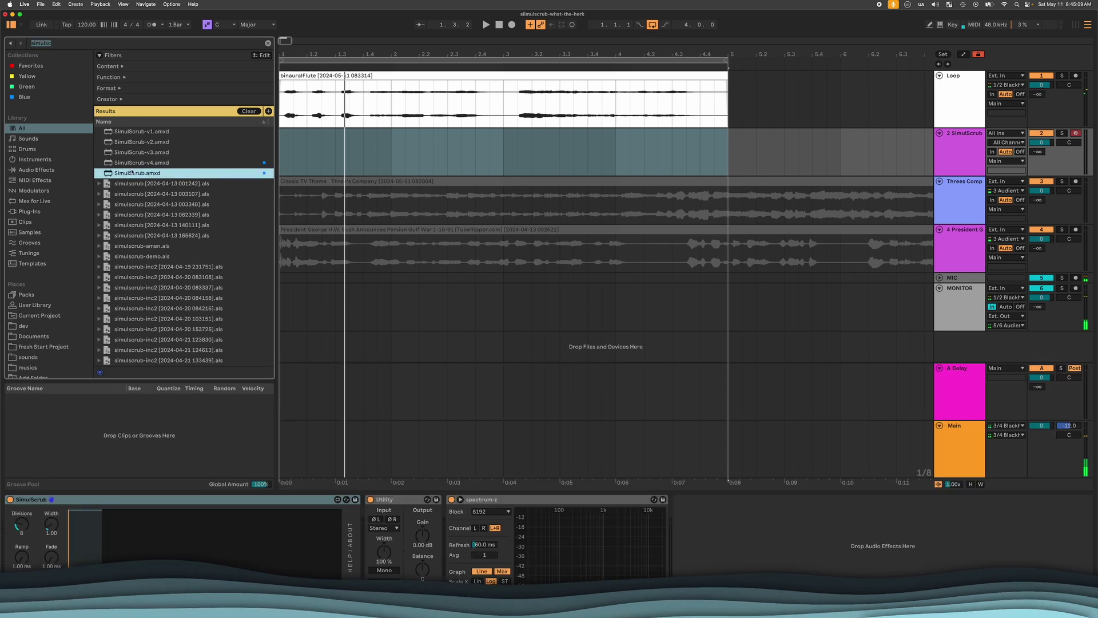
# Step: Load the binauralFlute clip into SimulScrub and play it with Divisions set to 1
pyautogui.click(383, 73)
pyautogui.click(226, 537)
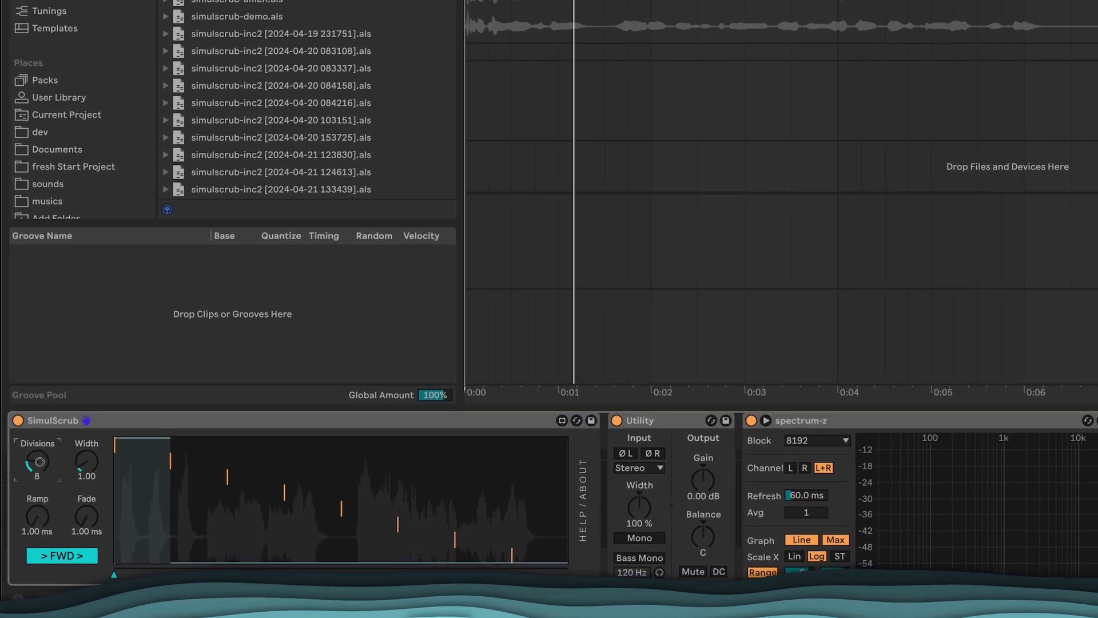
pyautogui.moveTo(38, 461); pyautogui.dragTo(38, 492)
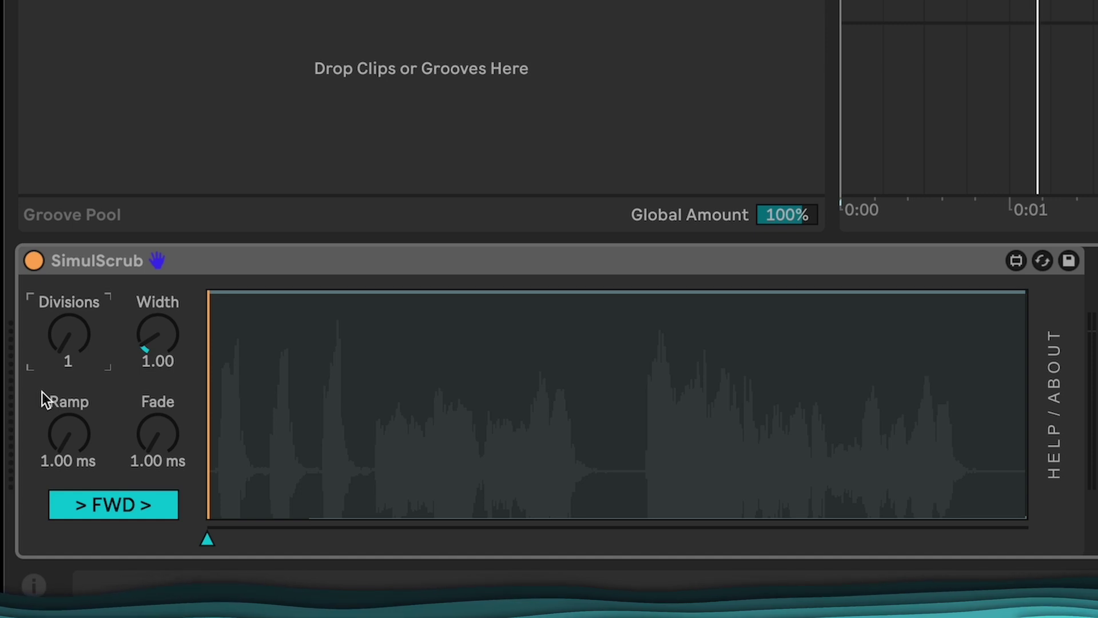
pyautogui.press('space')
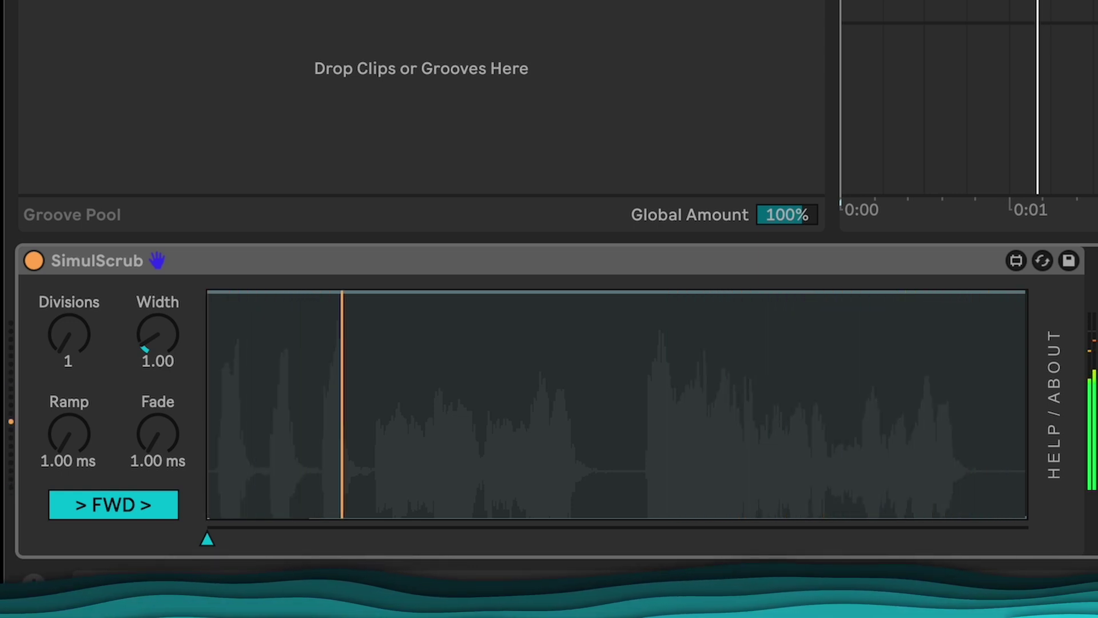
pyautogui.press('space')
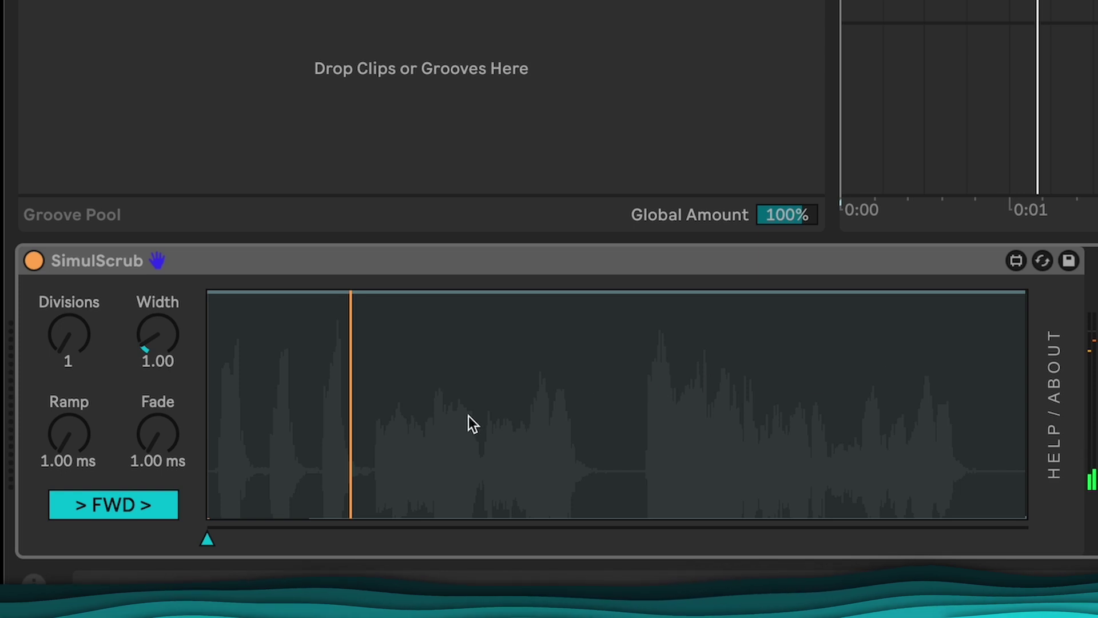
# Step: Set SimulScrub's Divisions to 2 and play the sample
pyautogui.click(67, 334)
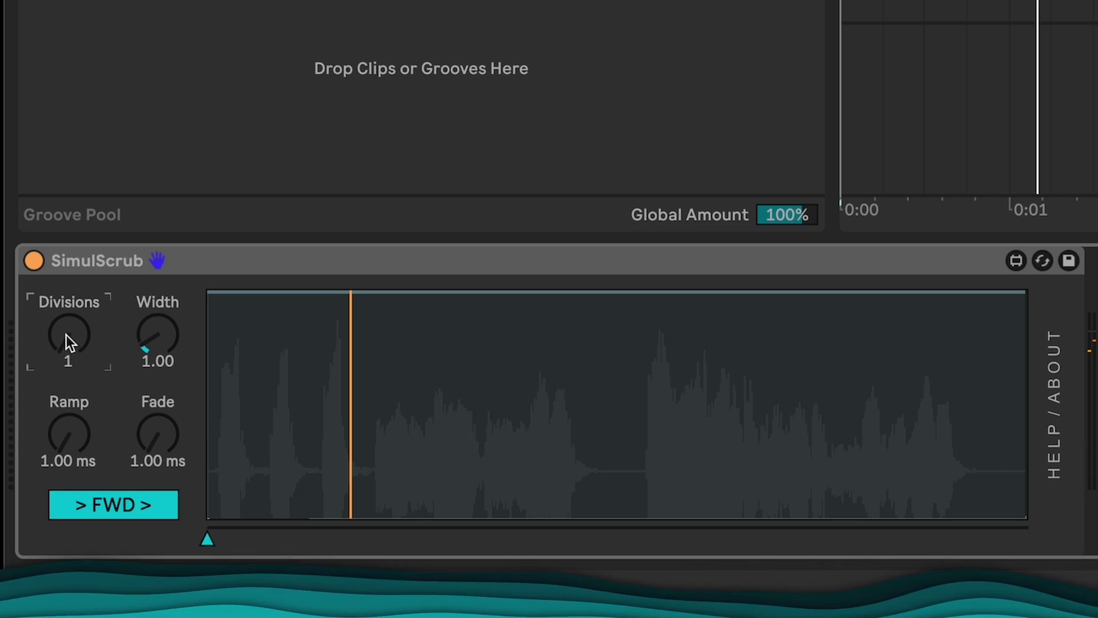
pyautogui.scroll(1, 66, 334)
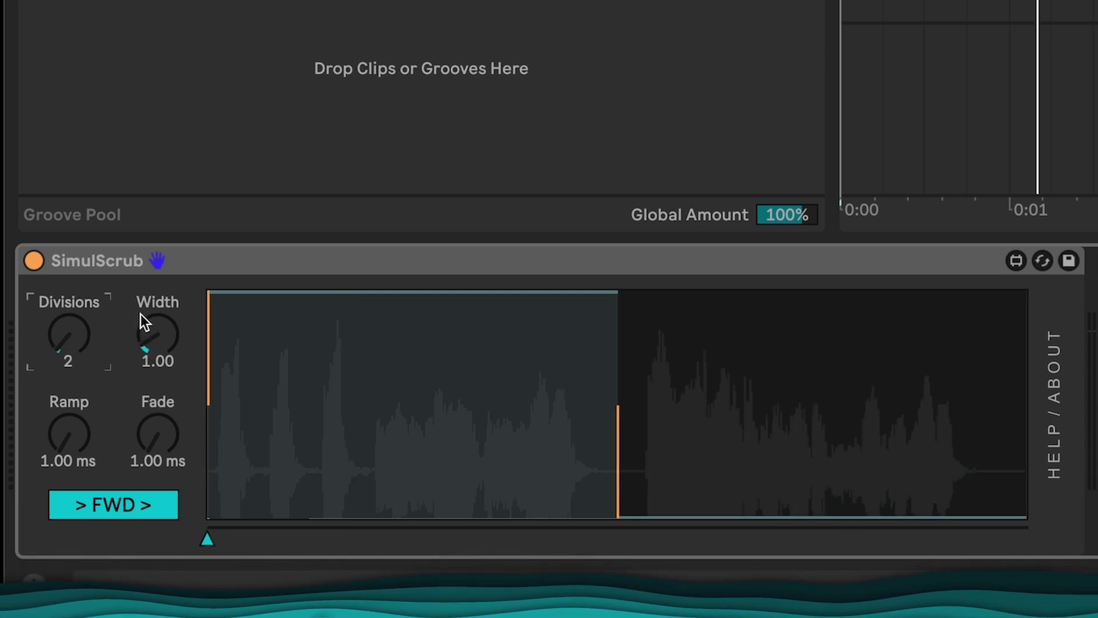
pyautogui.press('space')
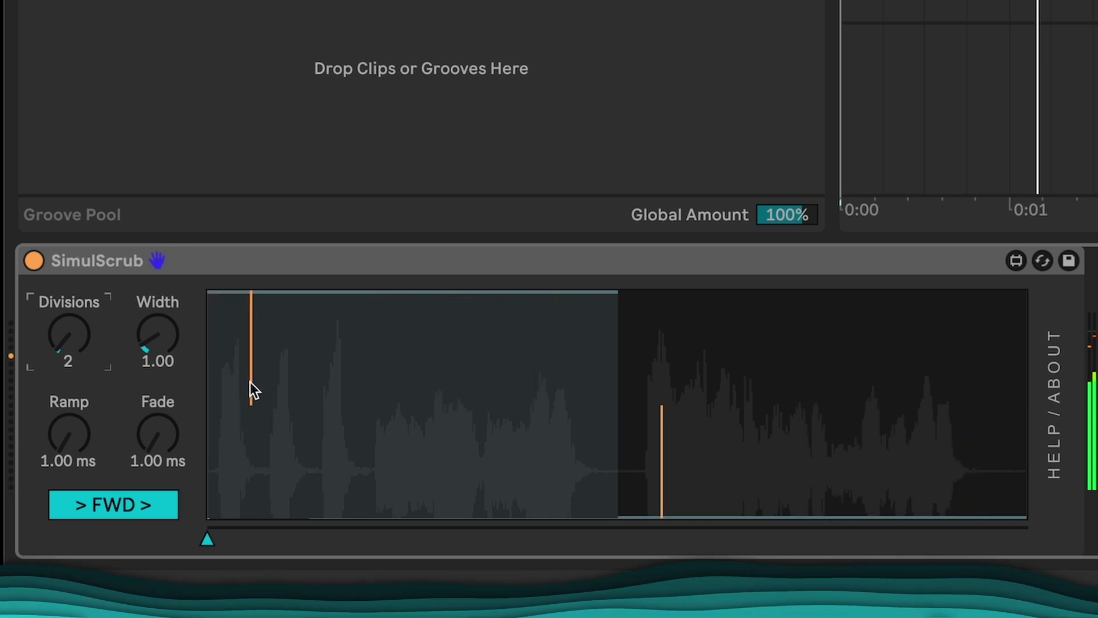
pyautogui.press('space')
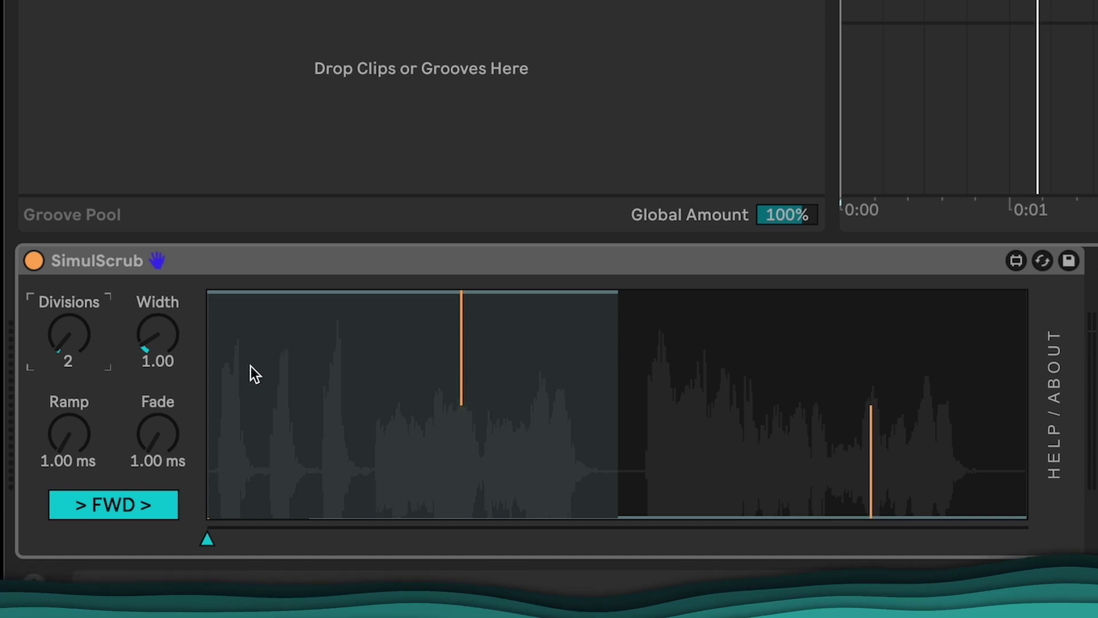
# Step: Play the sample while moving SimulScrub's position marker from the start to the end and back to slightly before the middle
pyautogui.moveTo(209, 536)
pyautogui.mouseDown()
pyautogui.moveTo(220, 542)
pyautogui.moveTo(191, 534)
pyautogui.moveTo(203, 538)
pyautogui.mouseUp()
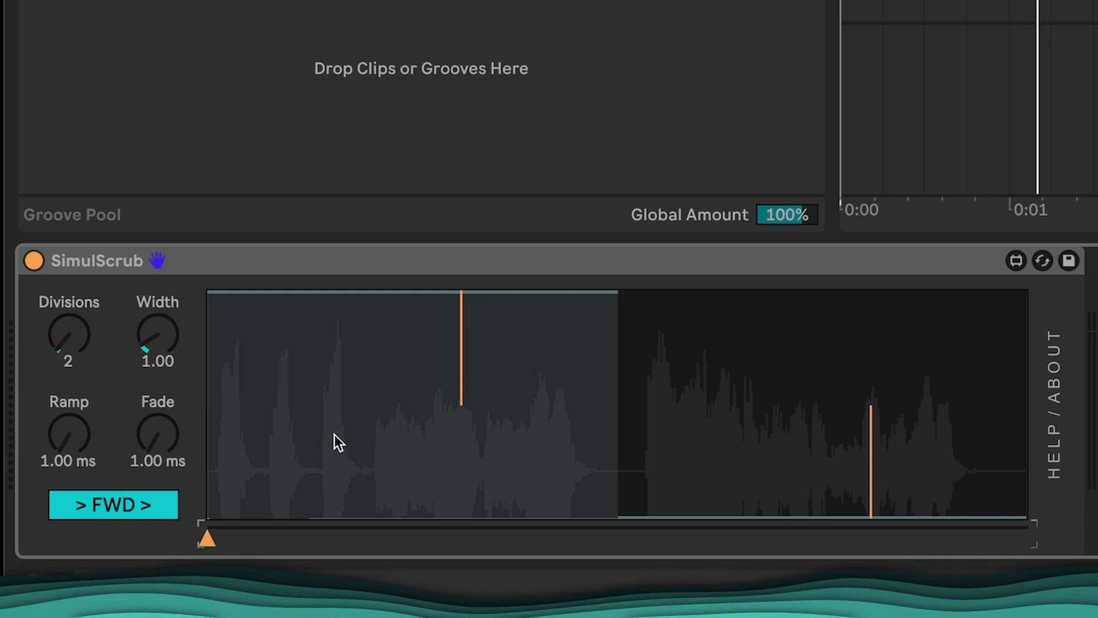
pyautogui.press('space')
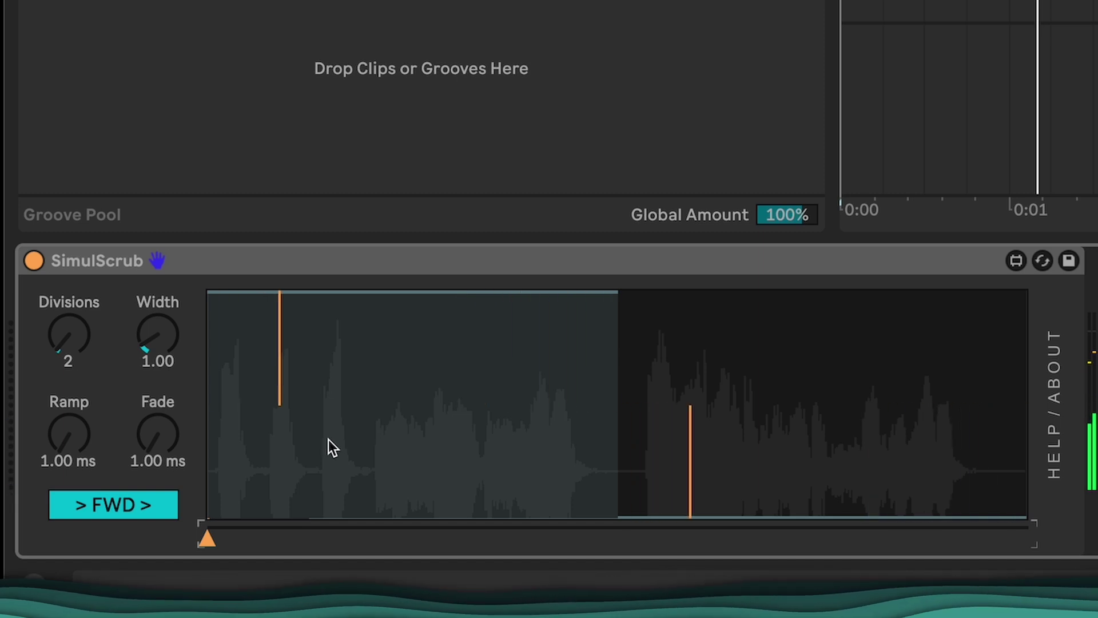
pyautogui.moveTo(204, 538); pyautogui.dragTo(1027, 540)
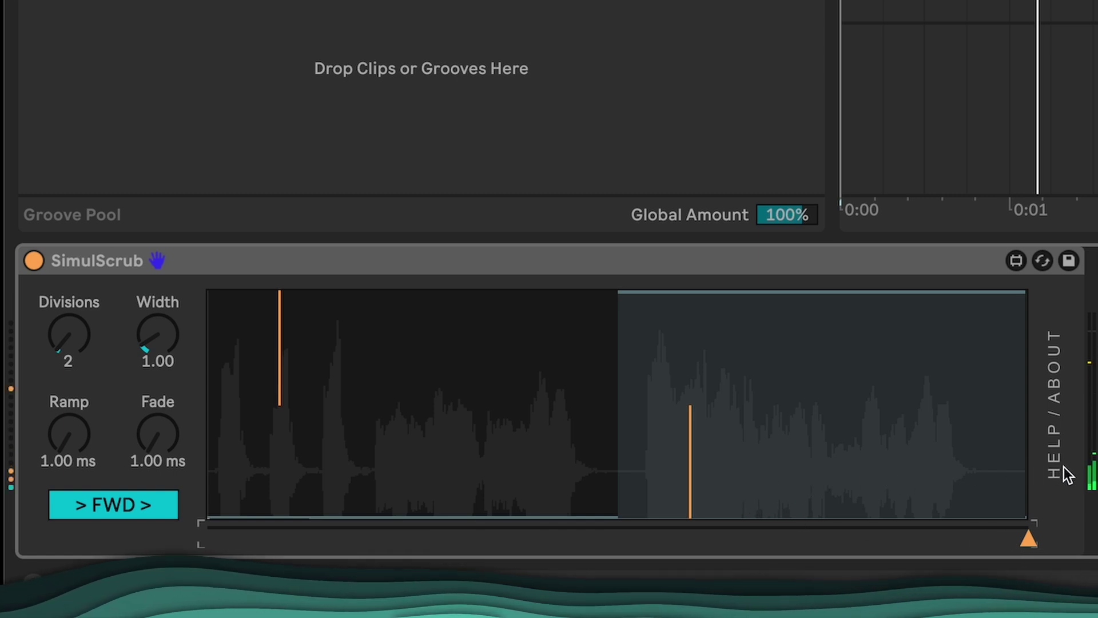
pyautogui.press('space')
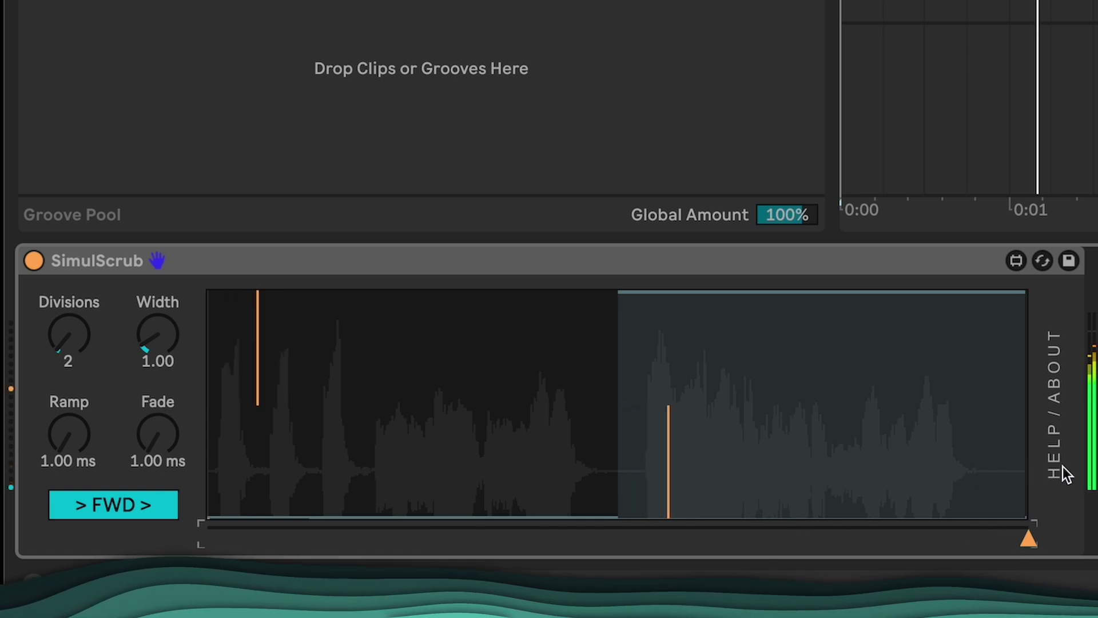
pyautogui.click(1028, 537)
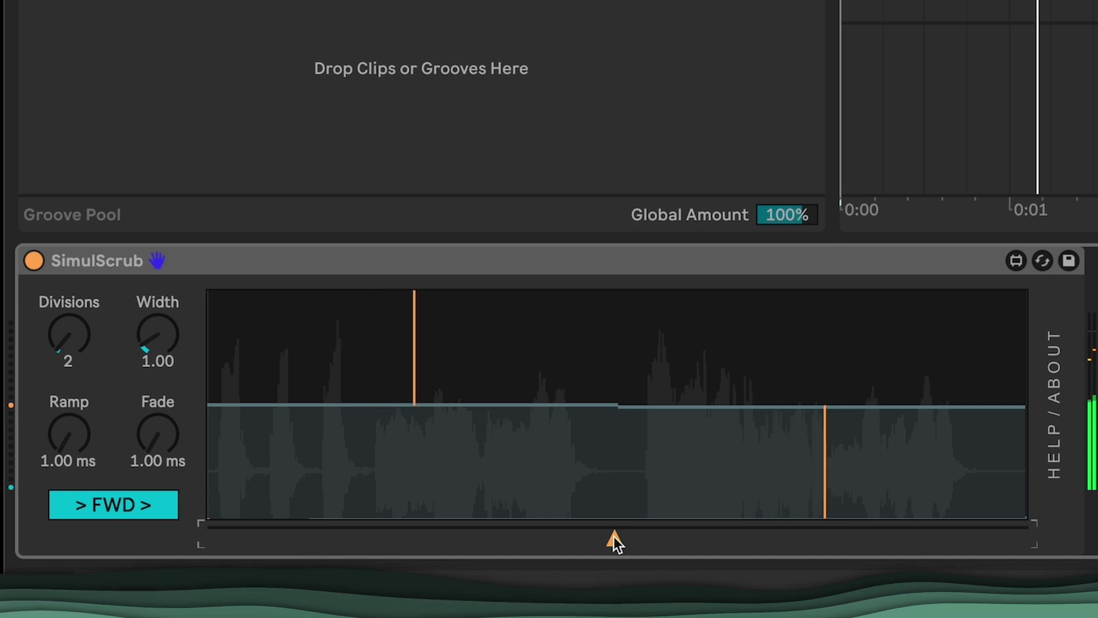
pyautogui.moveTo(613, 537); pyautogui.dragTo(595, 532)
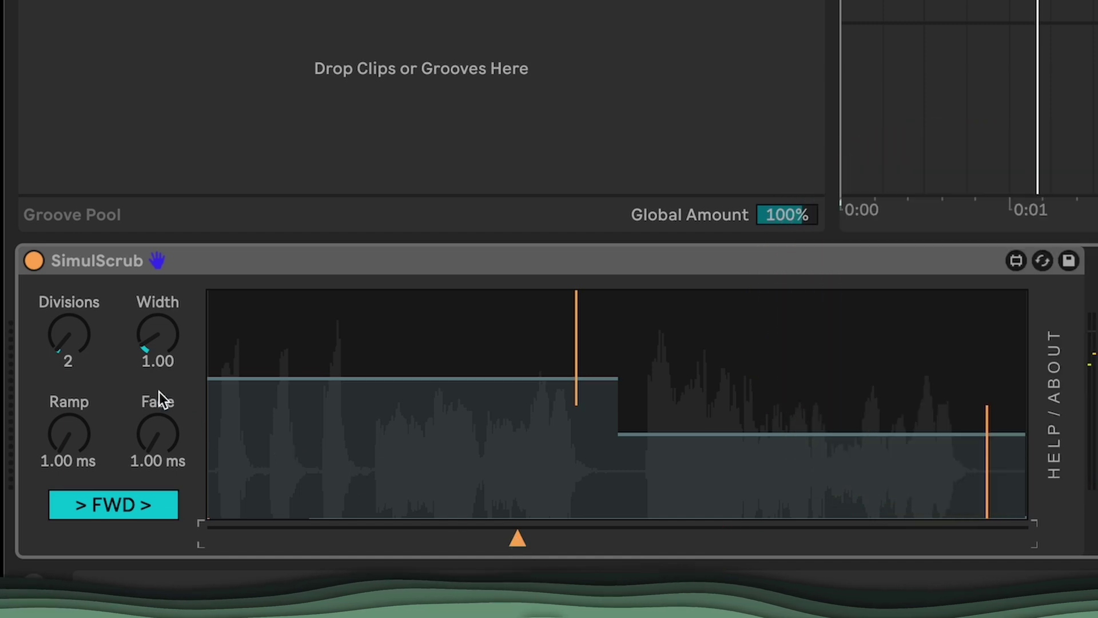
# Step: Set Divisions to 4 and play the sample while moving the position marker to about two thirds of the waveform
pyautogui.click(80, 346)
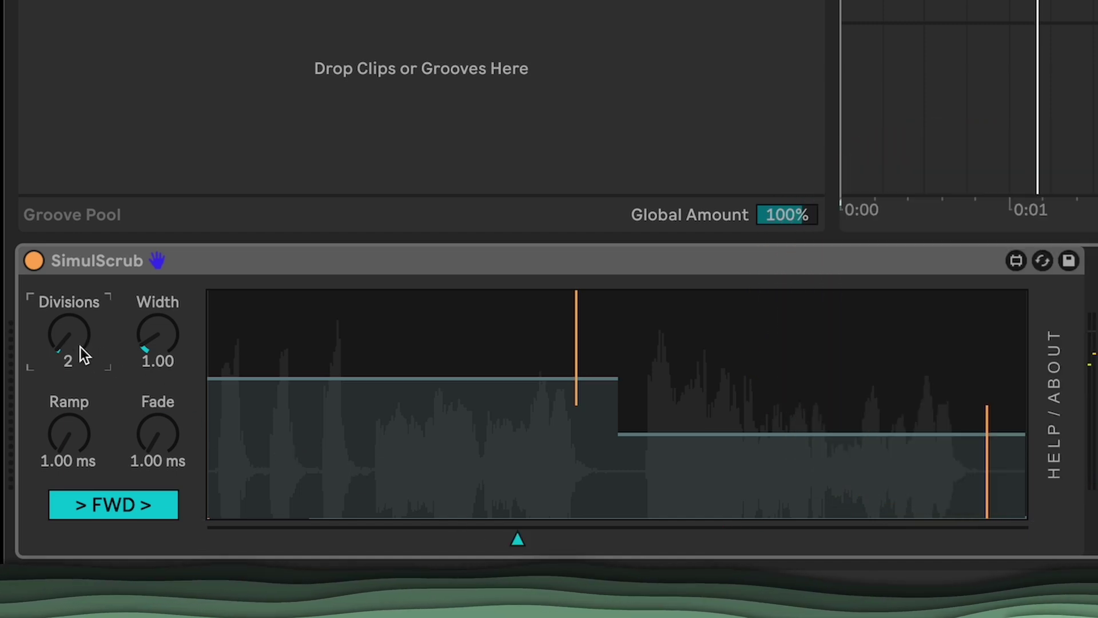
pyautogui.write('4')
pyautogui.press('Return')
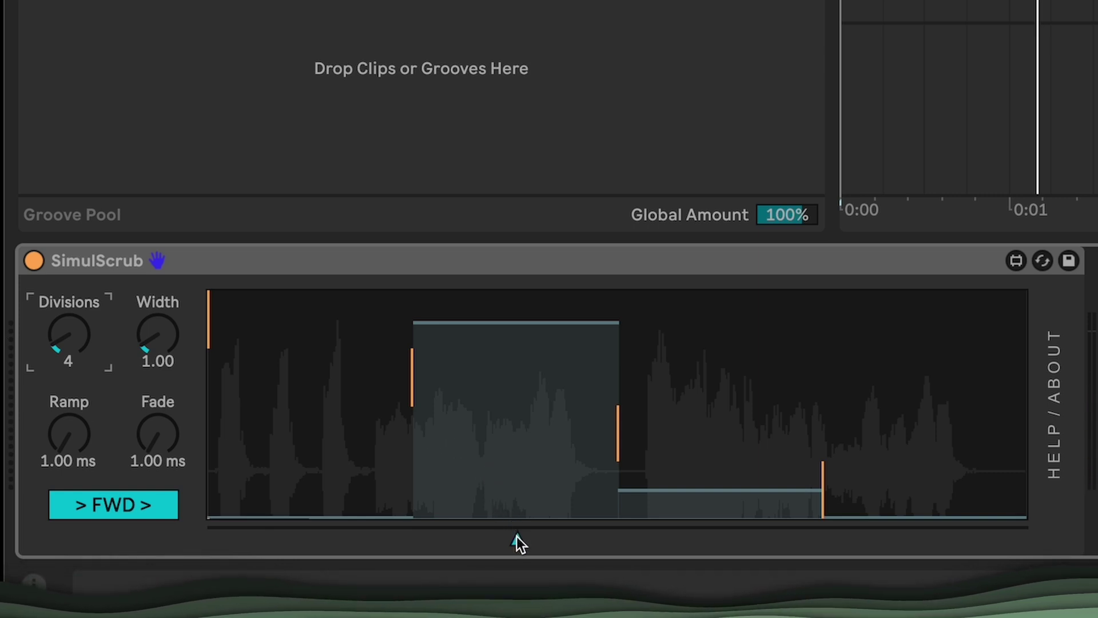
pyautogui.press('space')
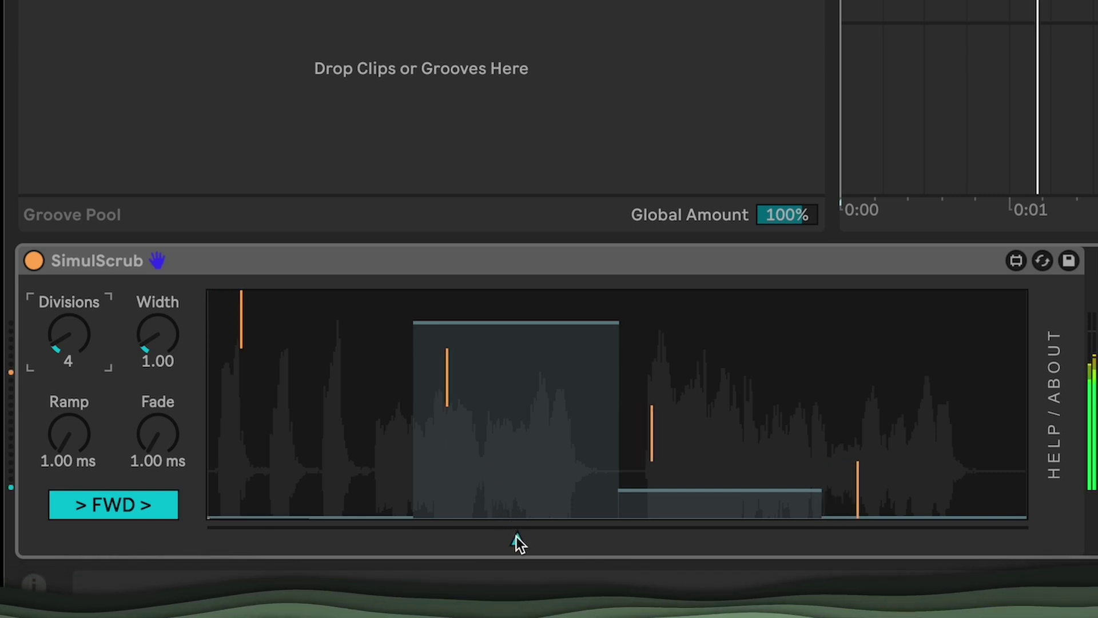
pyautogui.moveTo(518, 539)
pyautogui.mouseDown()
pyautogui.moveTo(588, 537)
pyautogui.moveTo(466, 488)
pyautogui.moveTo(557, 486)
pyautogui.moveTo(764, 541)
pyautogui.mouseUp()
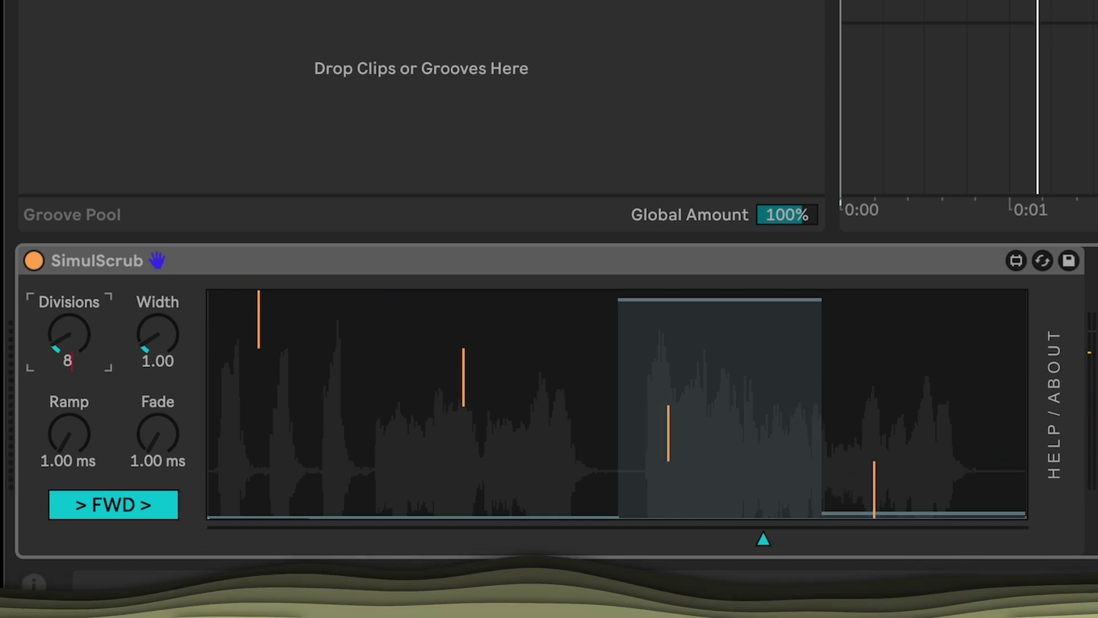
# Step: Set Divisions to 8 and play the sample while sweeping the position marker back near the start of the waveform
pyautogui.press('Return')
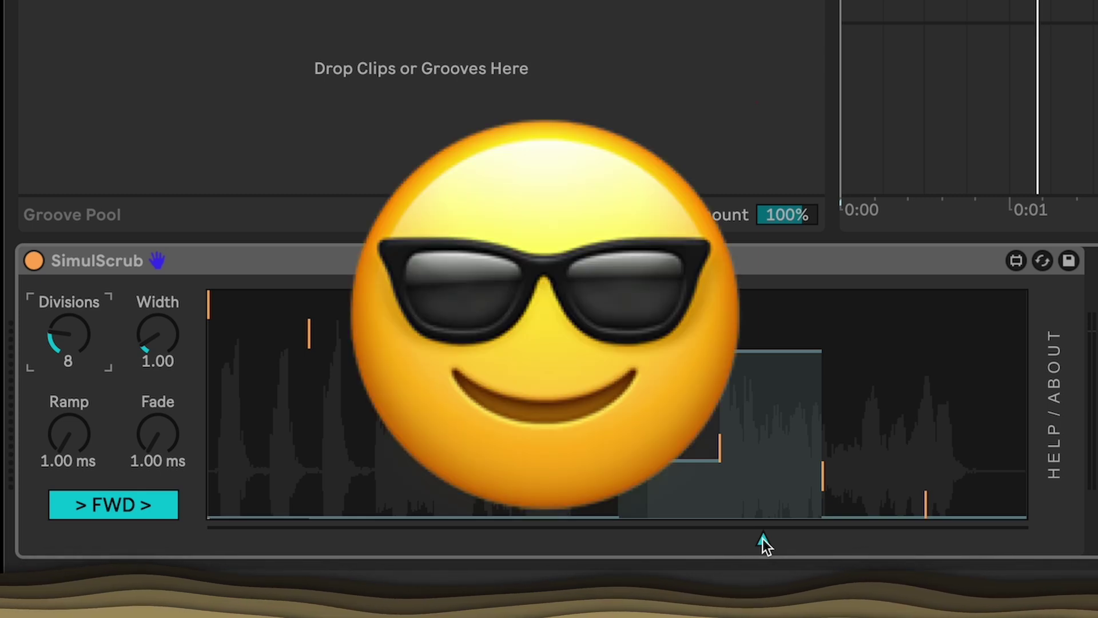
pyautogui.press('space')
pyautogui.moveTo(763, 537); pyautogui.dragTo(246, 537)
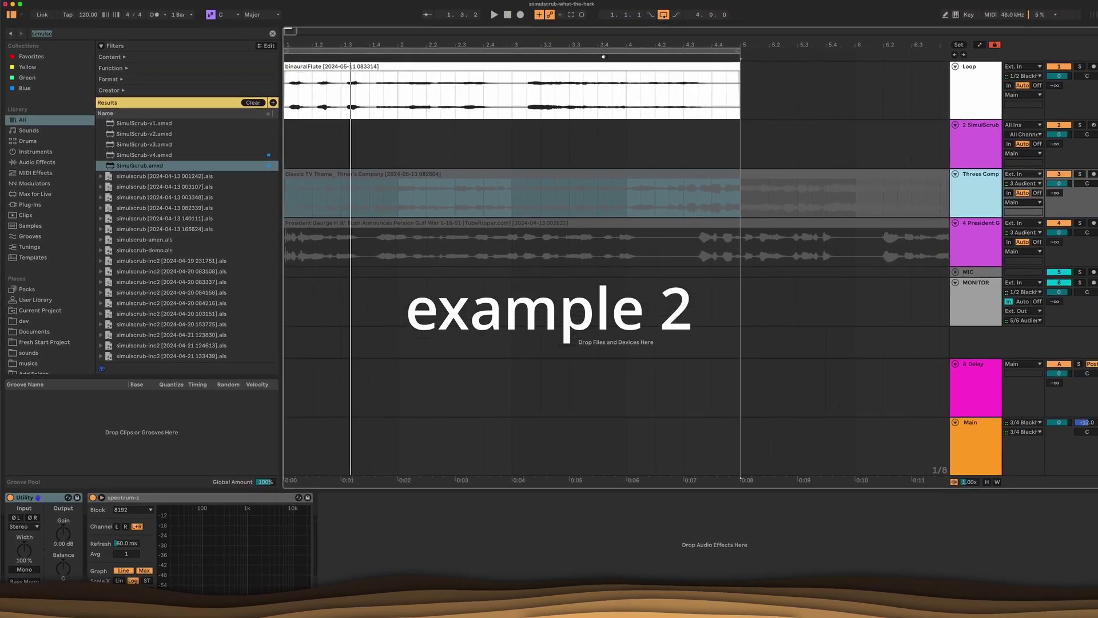
# Step: Switch the active clip from binauralFlute to Classic TV Theme_ Three's Company and turn off the arrangement loop
pyautogui.click(591, 75)
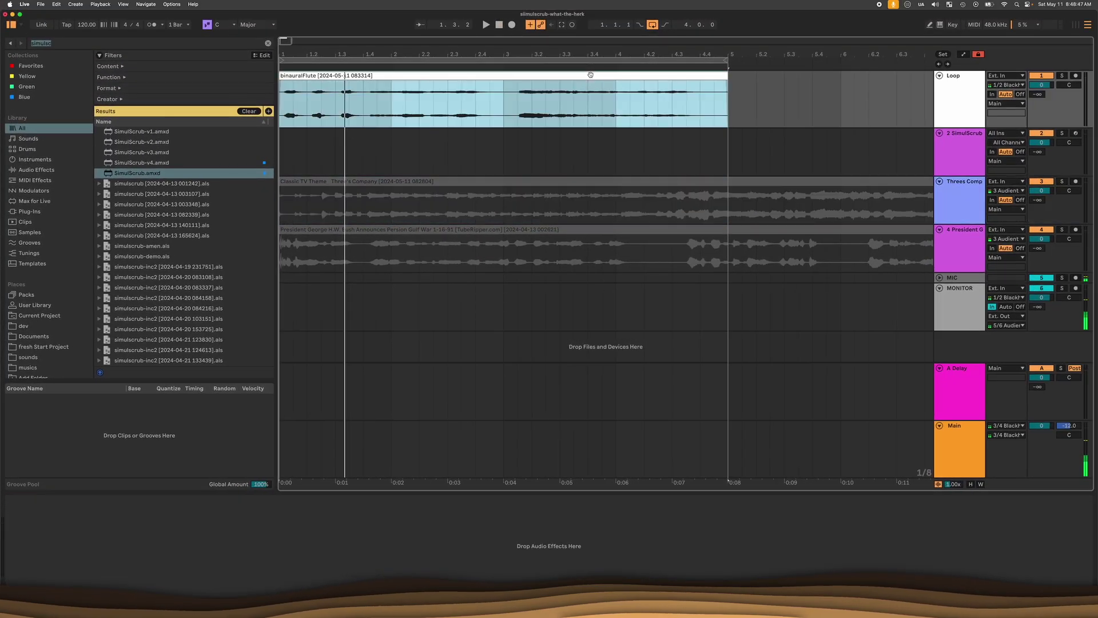
pyautogui.click(510, 183)
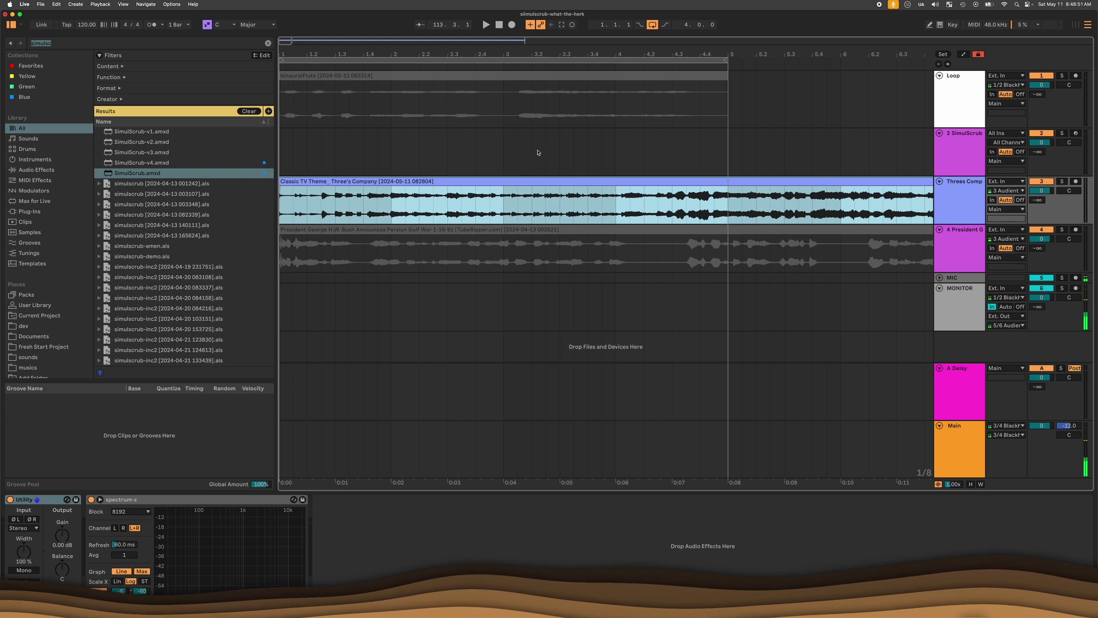
pyautogui.click(652, 25)
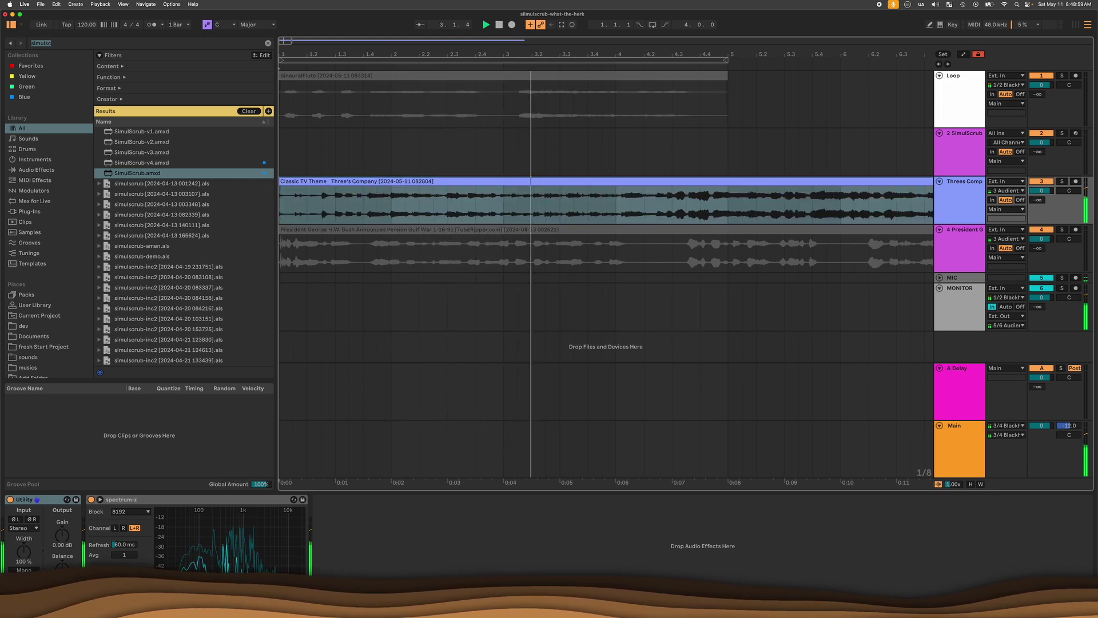
# Step: Lower the volume of the Threes Comp track during playback
pyautogui.moveTo(1039, 195); pyautogui.dragTo(1039, 207)
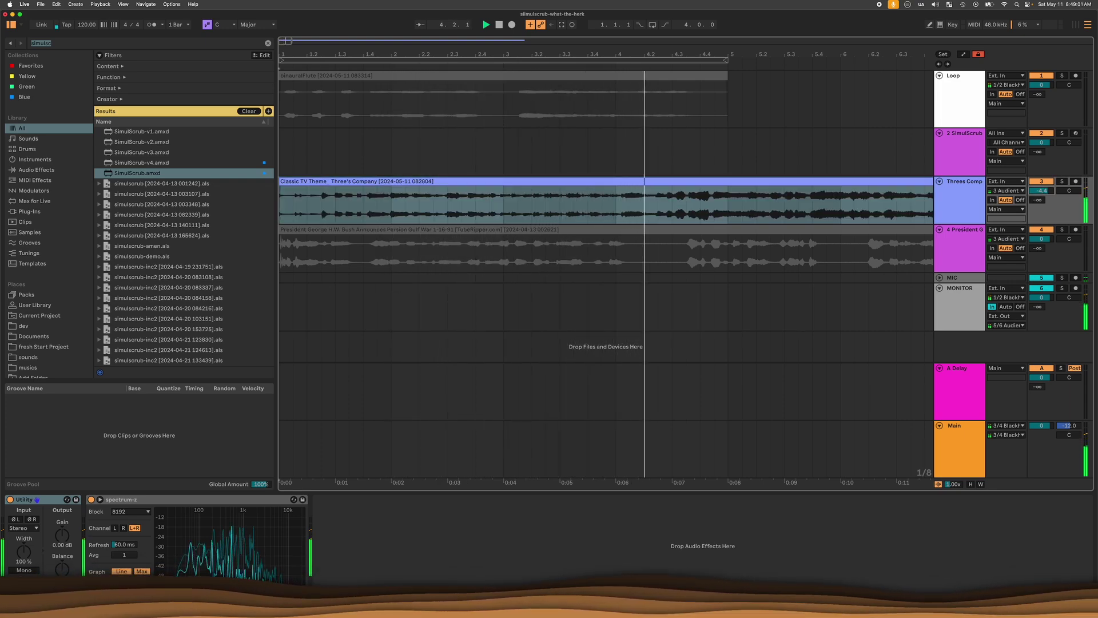
pyautogui.moveTo(1039, 191); pyautogui.dragTo(1039, 196)
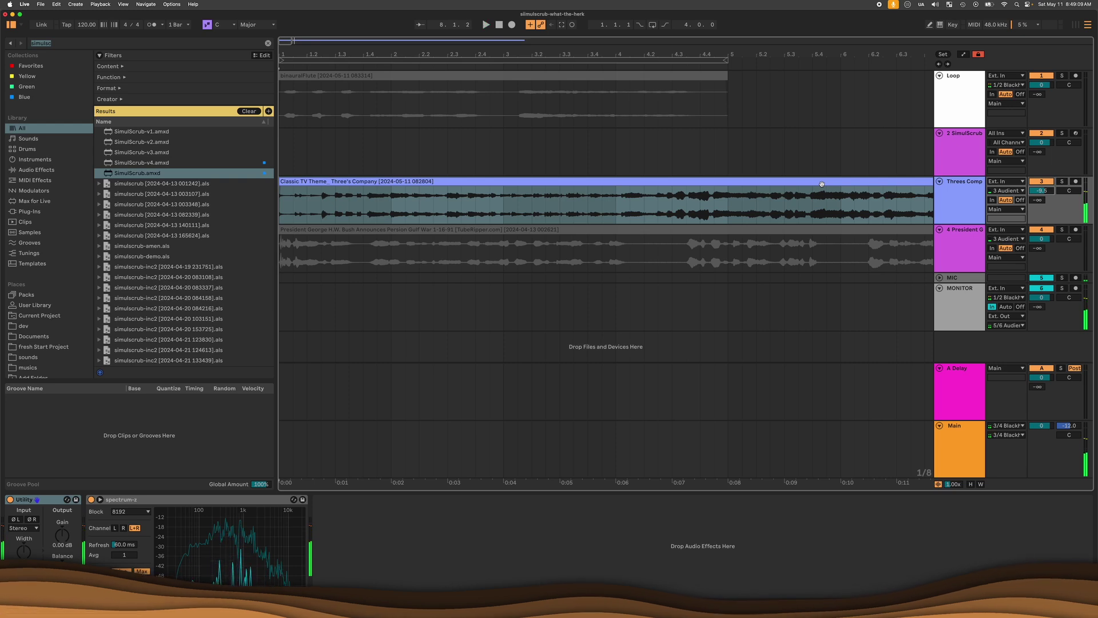
# Step: Insert a MIDI track below the Threes Comp track and load SimulScrub.amxd onto it
pyautogui.click(971, 188)
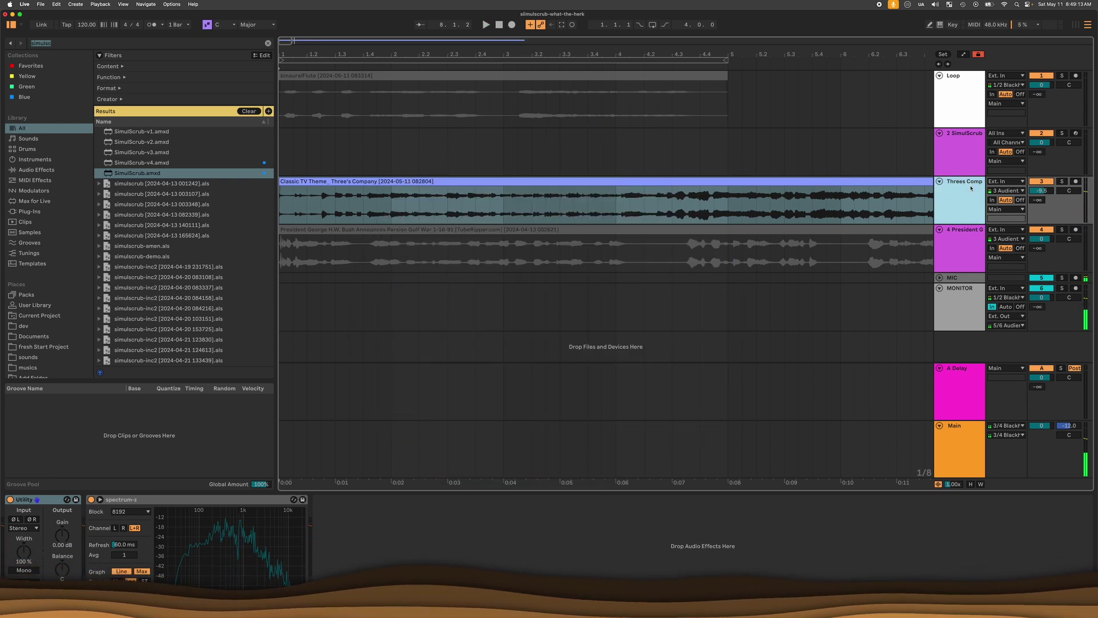
pyautogui.press('super+shift+t')
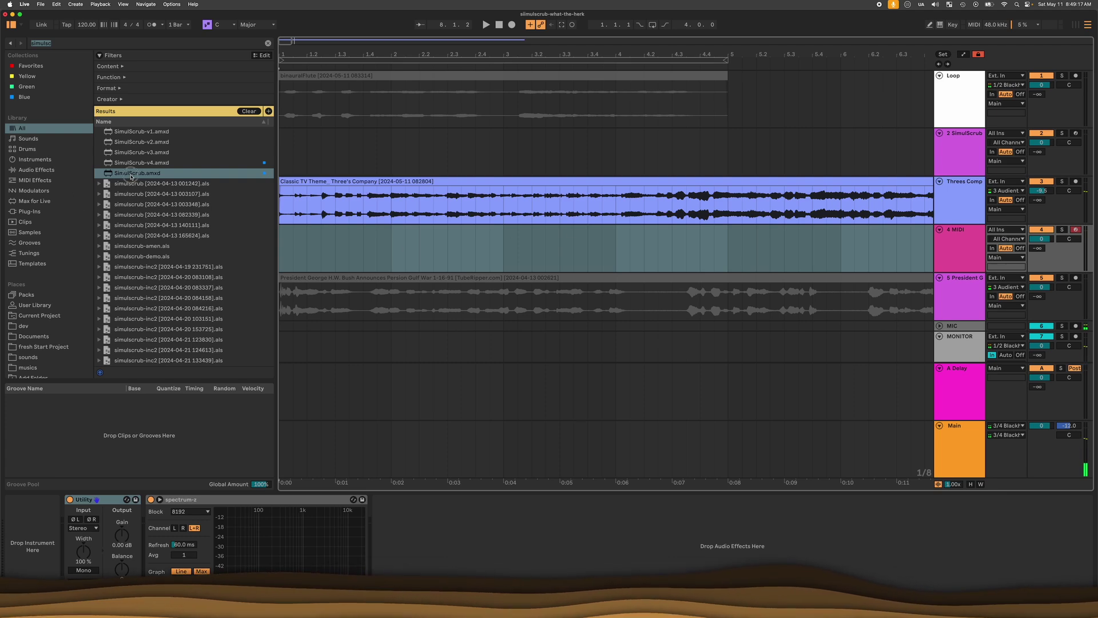
pyautogui.click(131, 173)
pyautogui.moveTo(50, 557); pyautogui.dragTo(52, 556)
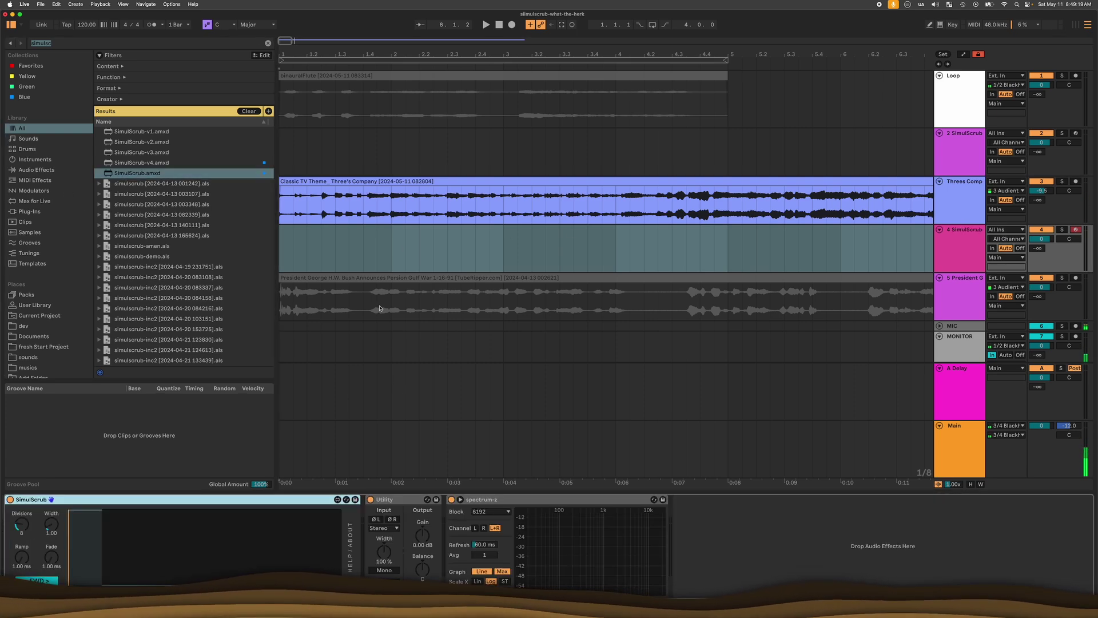
# Step: Load the Classic TV Theme_ Three's Company clip into SimulScrub and set Divisions to 1
pyautogui.click(401, 188)
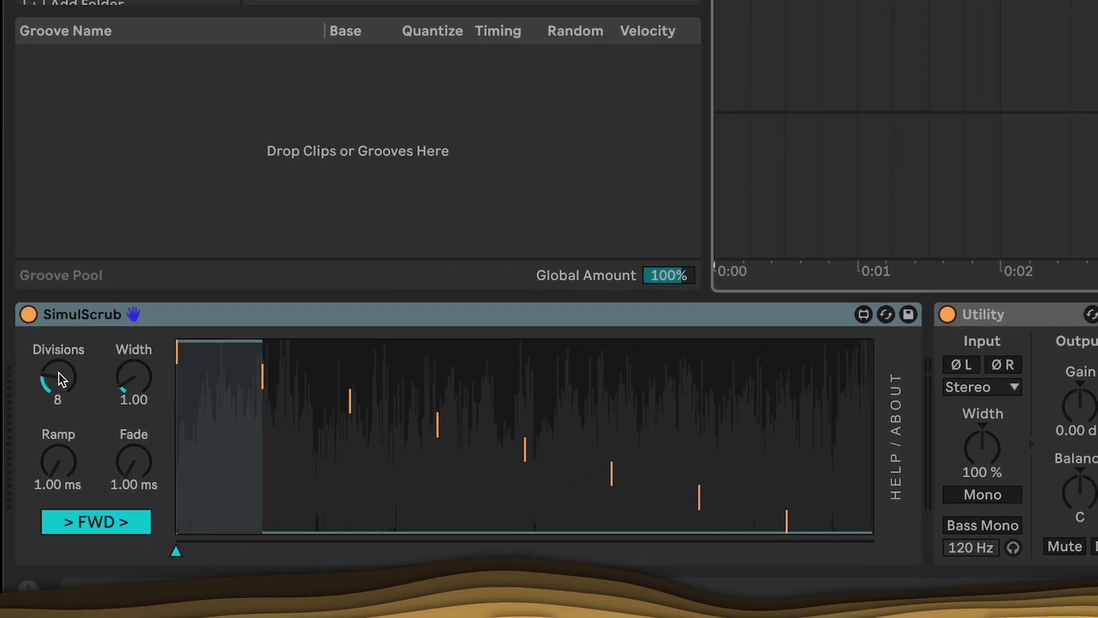
pyautogui.click(59, 372)
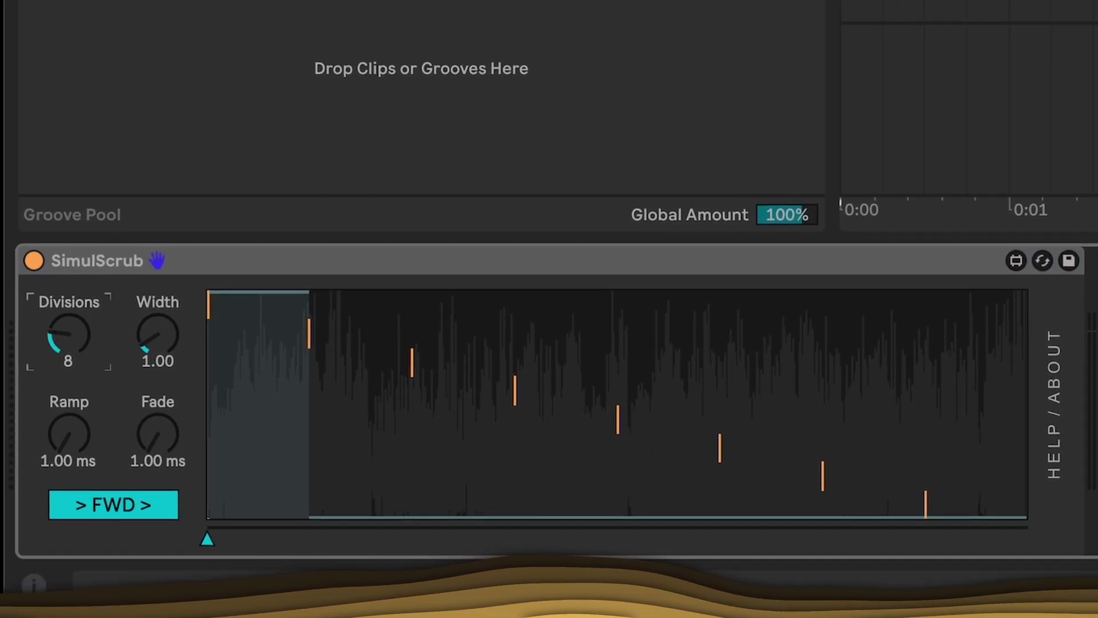
pyautogui.moveTo(60, 372); pyautogui.dragTo(71, 483)
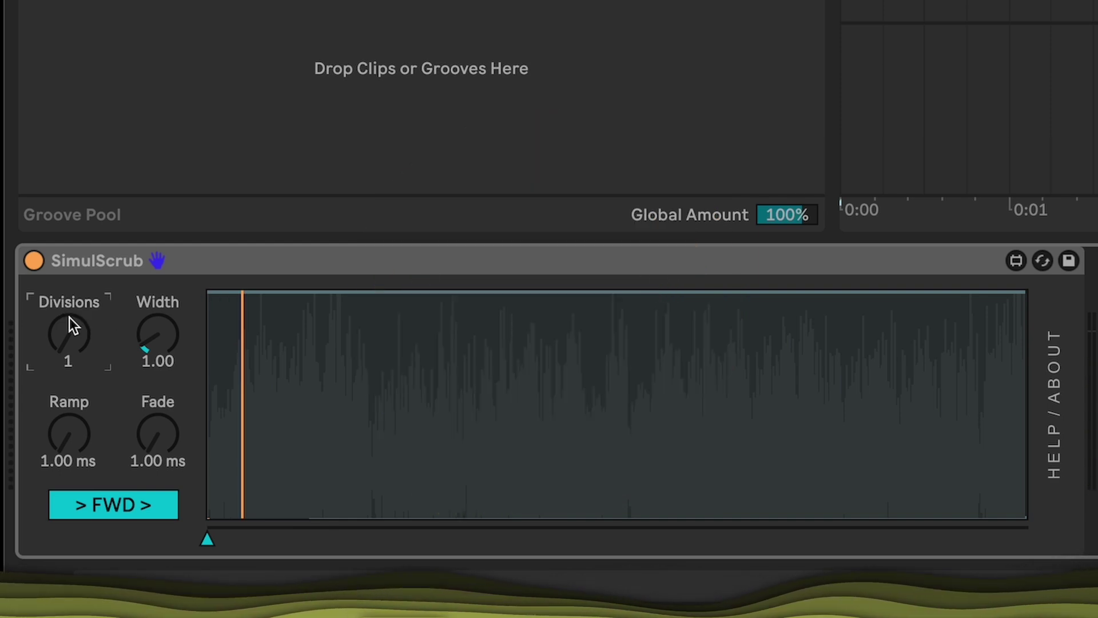
# Step: Set Divisions to 2 and play the sample while sweeping the position marker to the end and back near the middle
pyautogui.moveTo(70, 317); pyautogui.dragTo(70, 309)
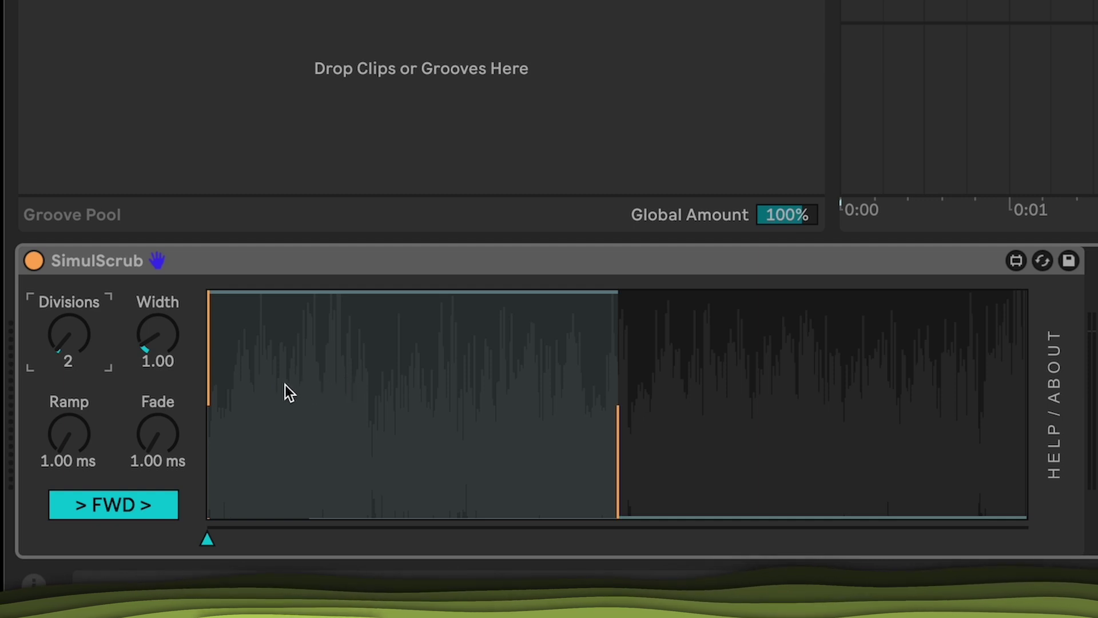
pyautogui.press('space')
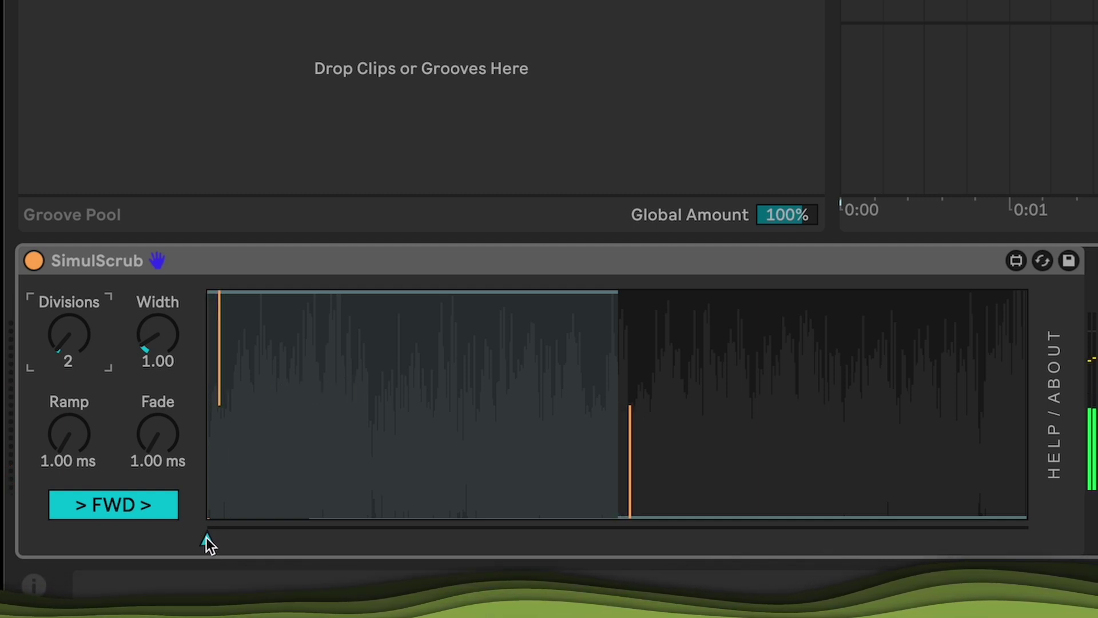
pyautogui.moveTo(208, 540); pyautogui.dragTo(485, 557)
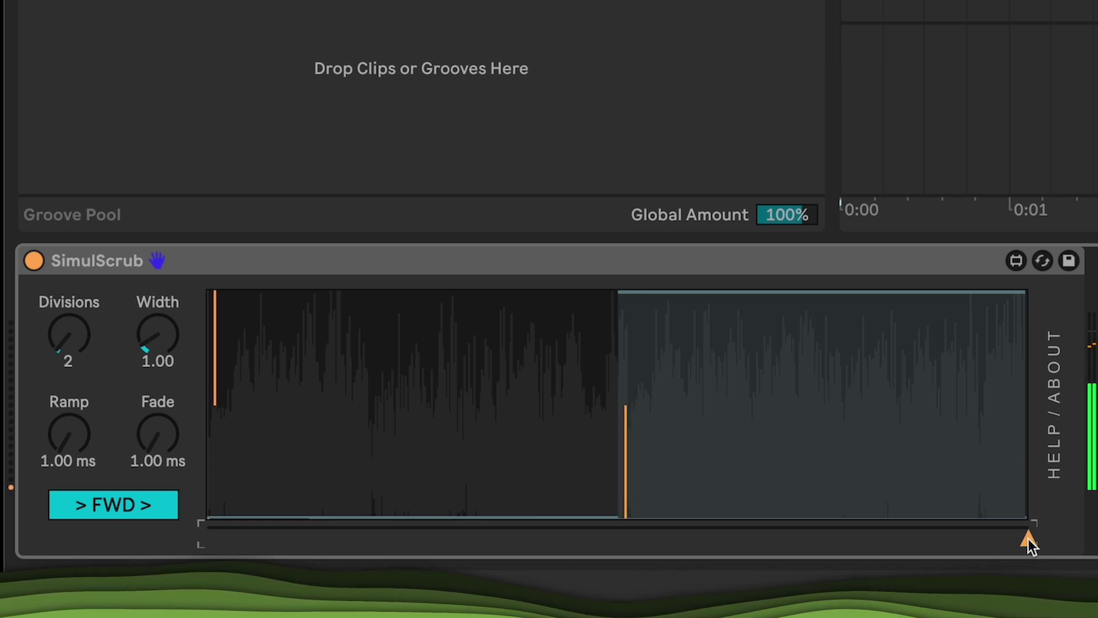
pyautogui.moveTo(1028, 538); pyautogui.dragTo(653, 541)
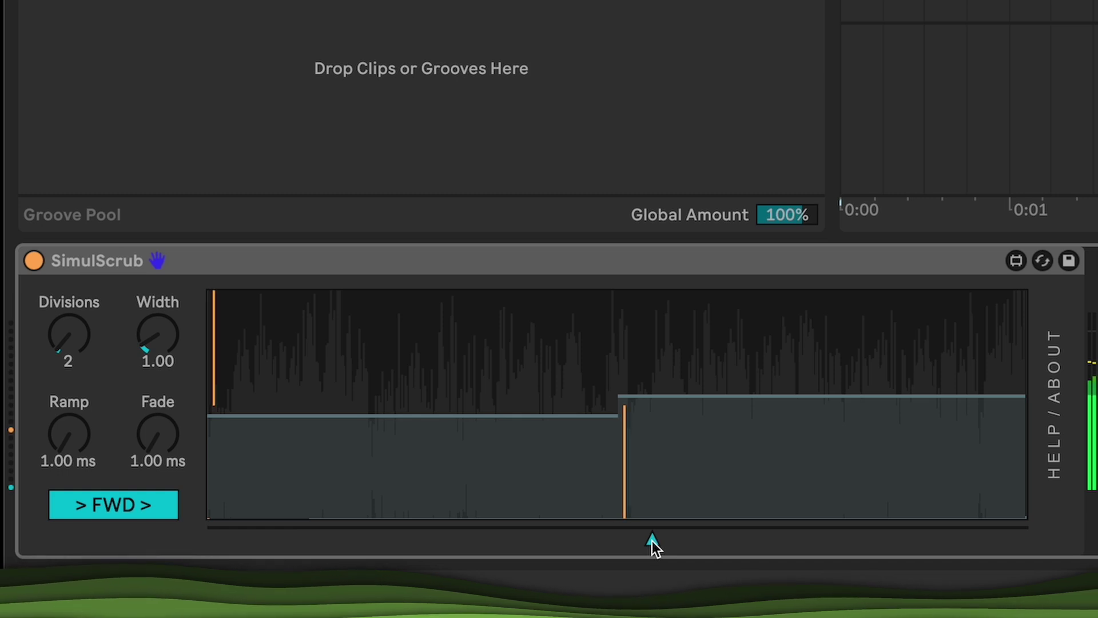
pyautogui.moveTo(651, 540)
pyautogui.mouseDown()
pyautogui.moveTo(674, 540)
pyautogui.moveTo(615, 541)
pyautogui.mouseUp()
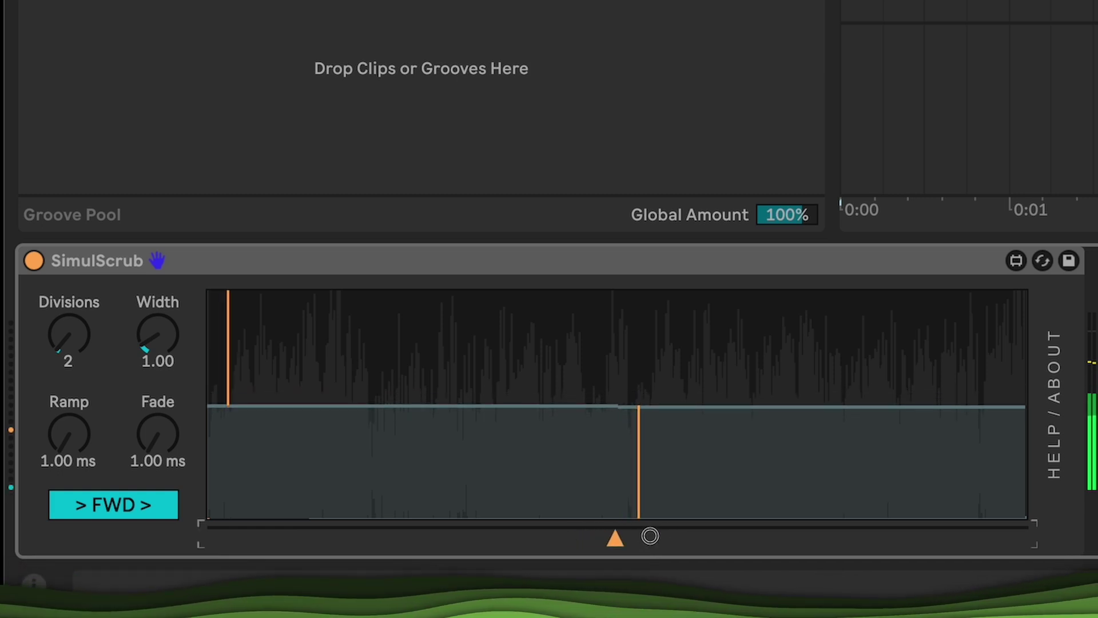
pyautogui.moveTo(615, 539)
pyautogui.mouseDown()
pyautogui.moveTo(633, 539)
pyautogui.moveTo(569, 537)
pyautogui.mouseUp()
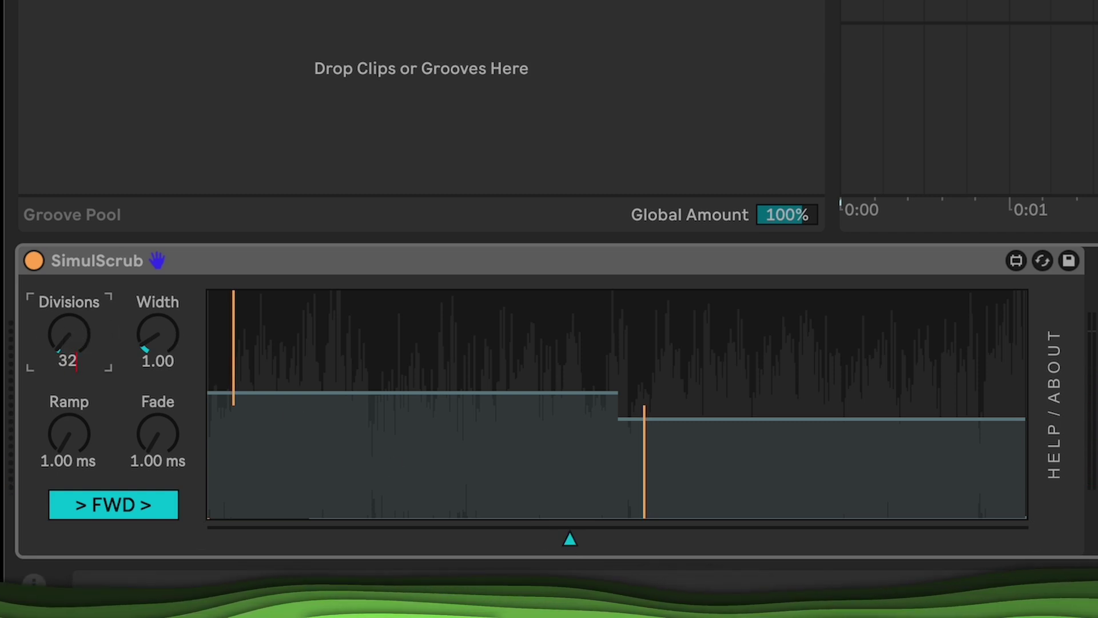
# Step: Set Divisions to 32 and shift the position marker slightly earlier in the waveform during playback
pyautogui.press('Return')
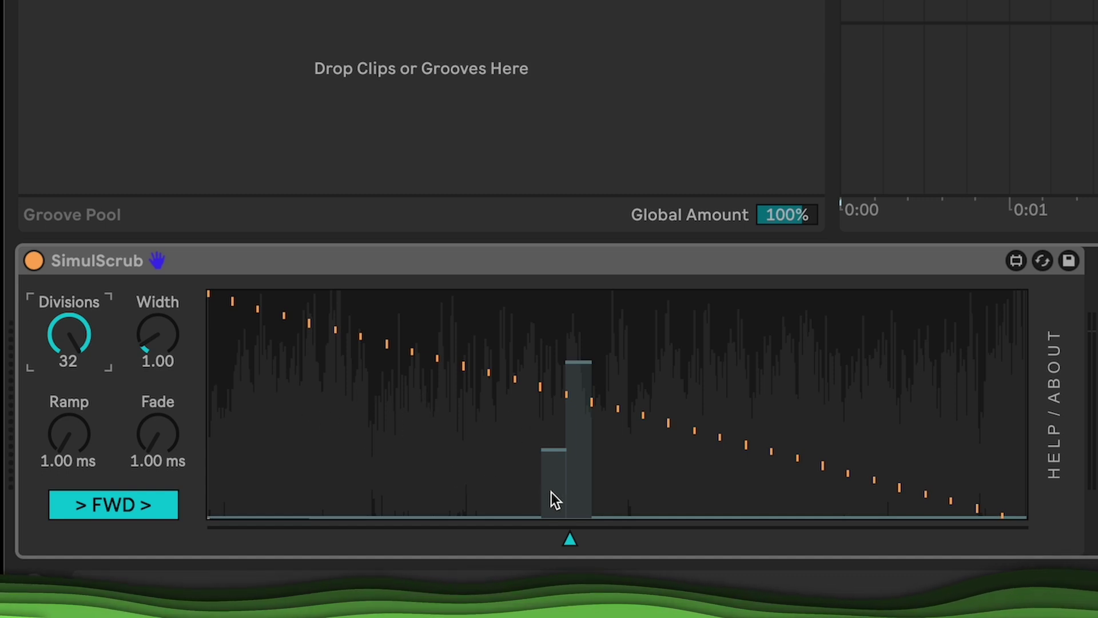
pyautogui.click(569, 533)
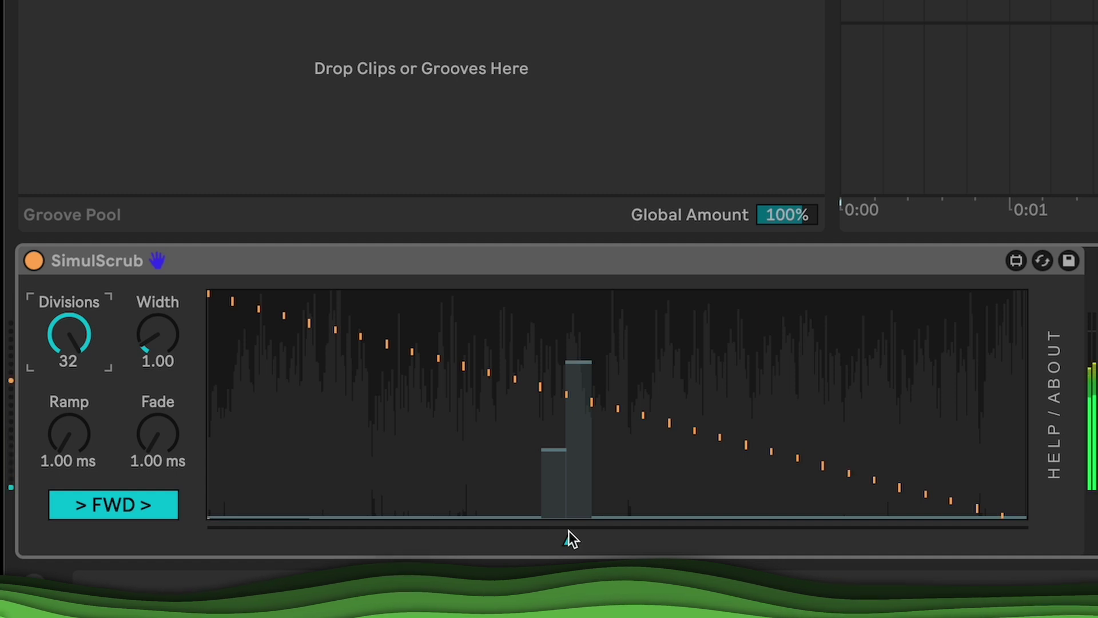
pyautogui.moveTo(570, 534)
pyautogui.mouseDown()
pyautogui.moveTo(598, 540)
pyautogui.moveTo(514, 523)
pyautogui.moveTo(613, 520)
pyautogui.moveTo(564, 514)
pyautogui.moveTo(500, 536)
pyautogui.mouseUp()
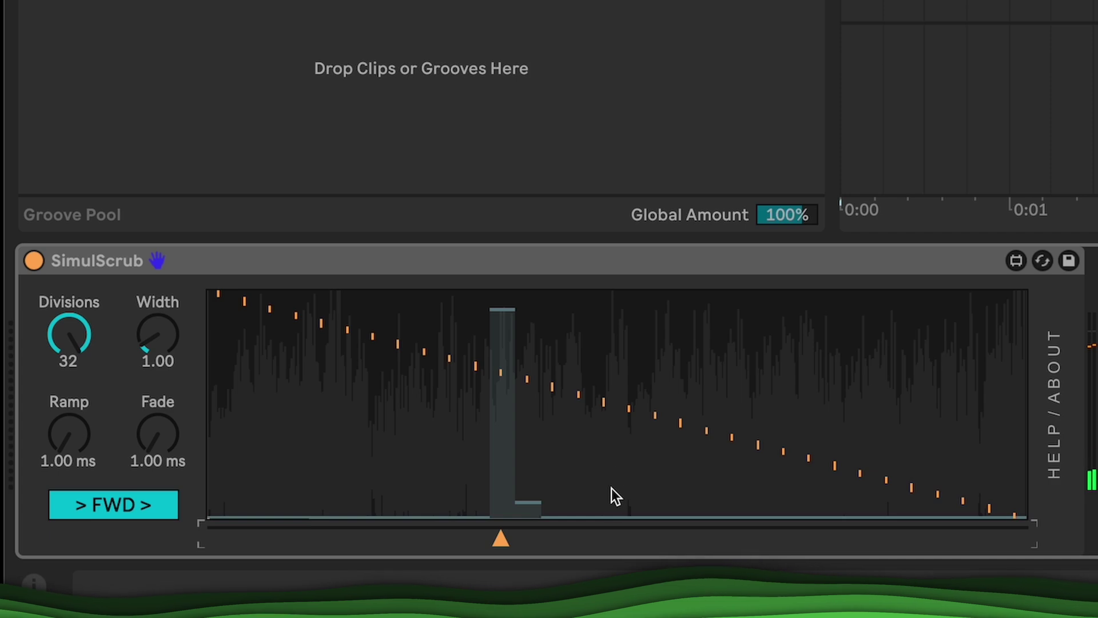
# Step: Search the browser for "shape", load Shaper onto the SimulScrub track and place it directly after SimulScrub
pyautogui.click(902, 262)
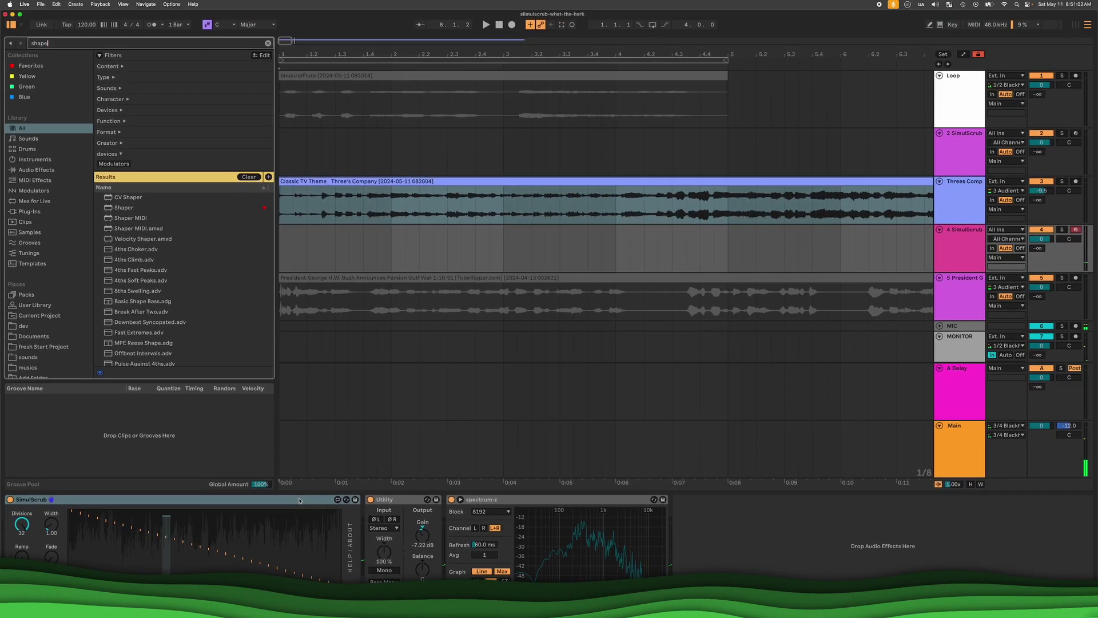
pyautogui.press('Down')
pyautogui.press('Down')
pyautogui.press('Return')
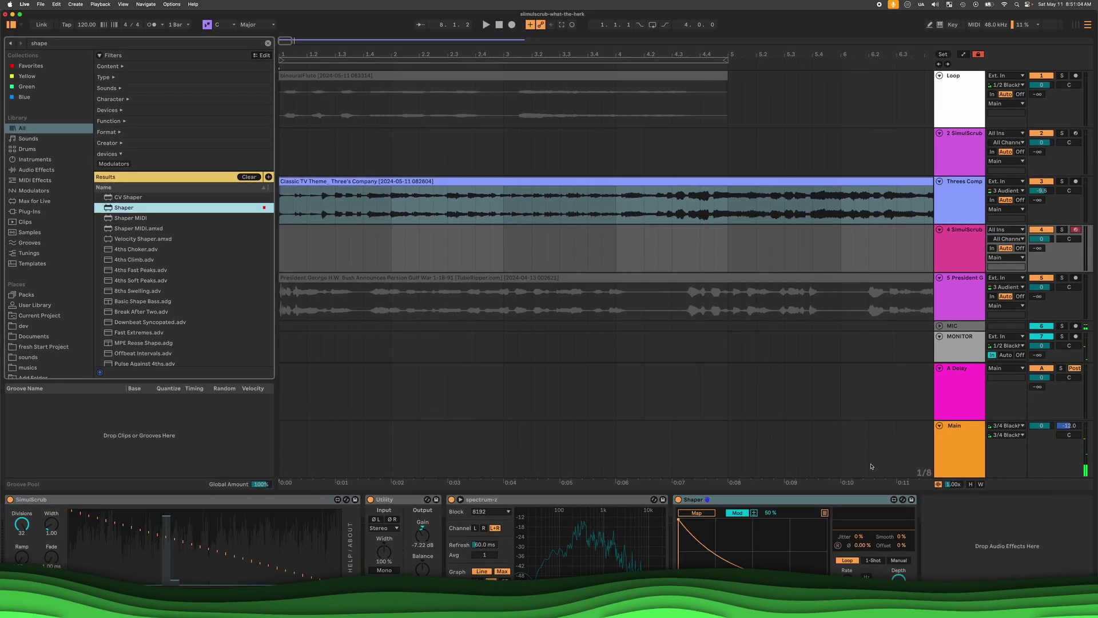
pyautogui.moveTo(728, 497); pyautogui.dragTo(386, 513)
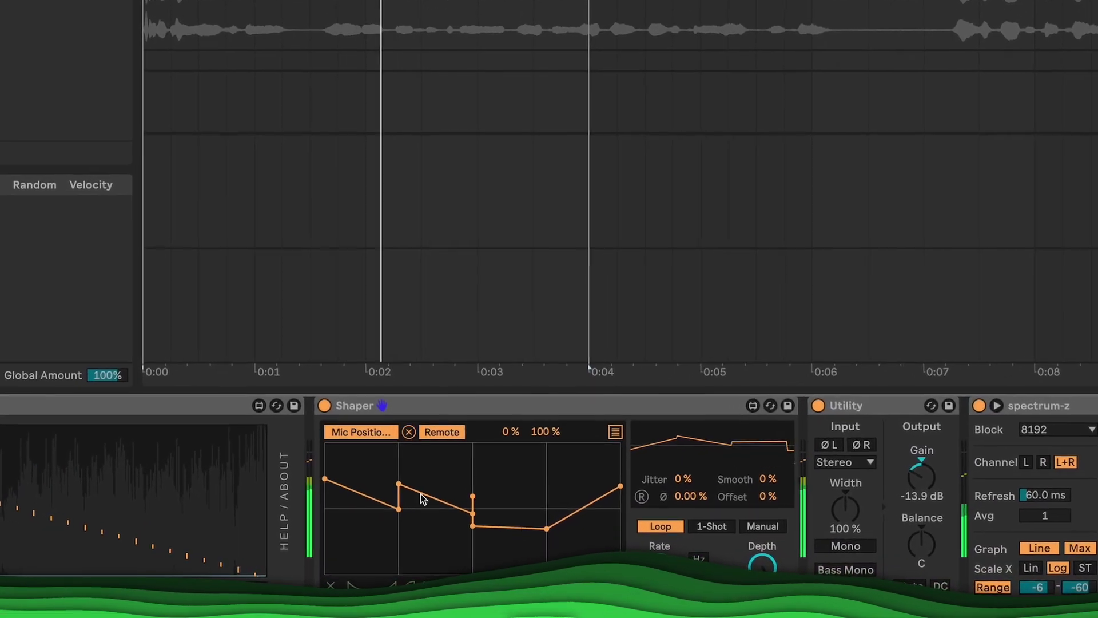
# Step: Reshape the Shaper curve with a deep dip in the second grid section, a full-height middle peak and a high point at the third gridline
pyautogui.click(428, 521)
pyautogui.moveTo(430, 507); pyautogui.dragTo(441, 563)
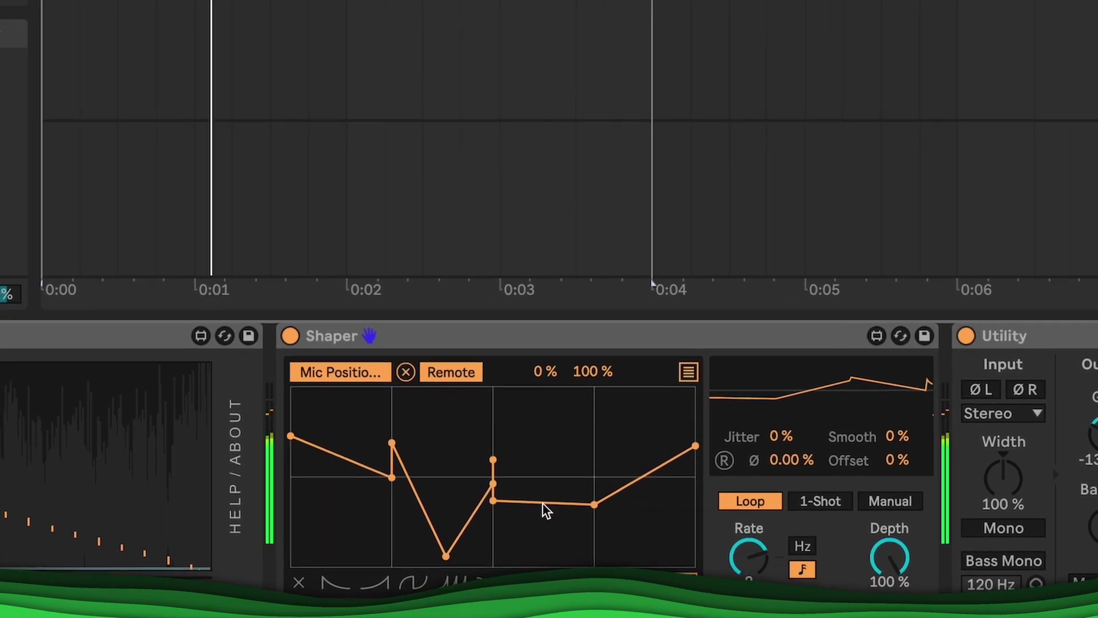
pyautogui.moveTo(501, 501); pyautogui.dragTo(475, 343)
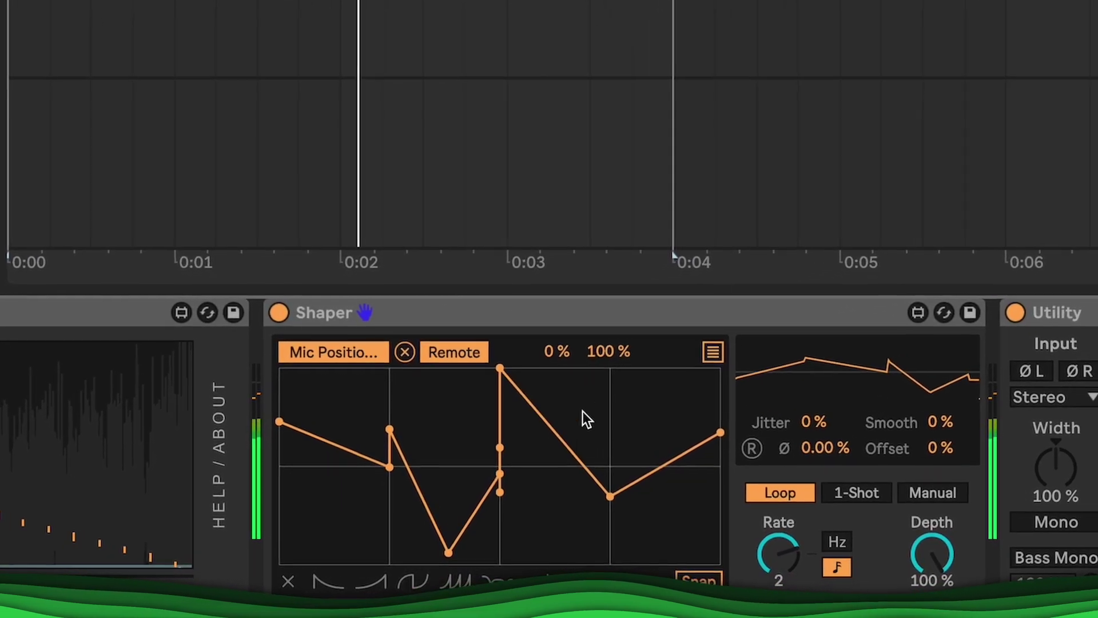
pyautogui.moveTo(557, 462); pyautogui.dragTo(601, 422)
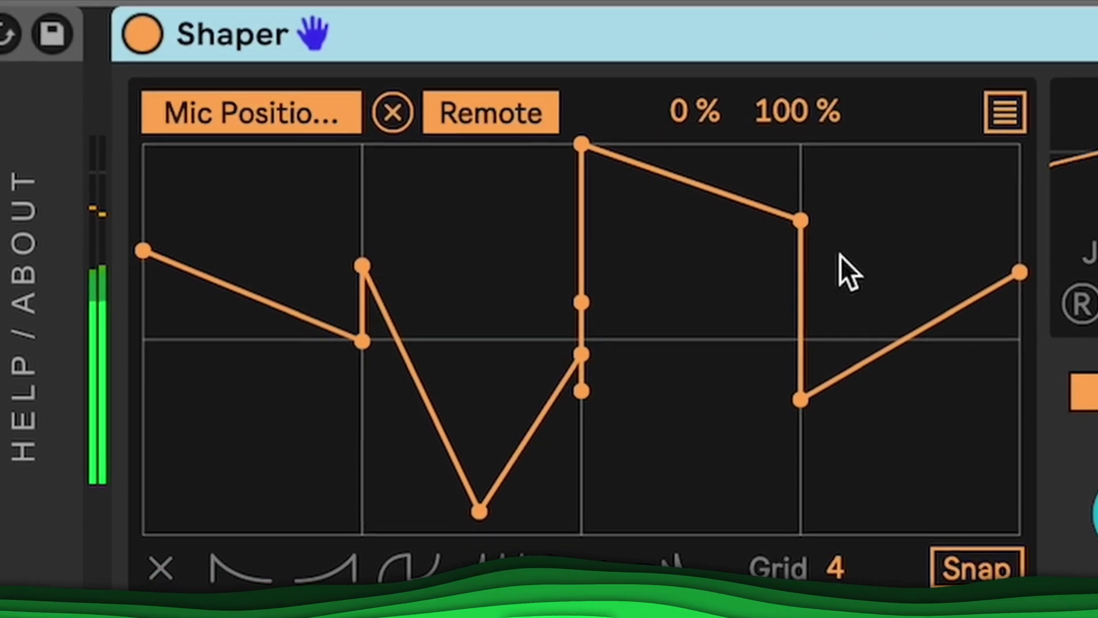
# Step: Remove the extra points on the Shaper curve's middle gridline and add breakpoints that create further peaks
pyautogui.doubleClick(574, 397)
pyautogui.doubleClick(588, 290)
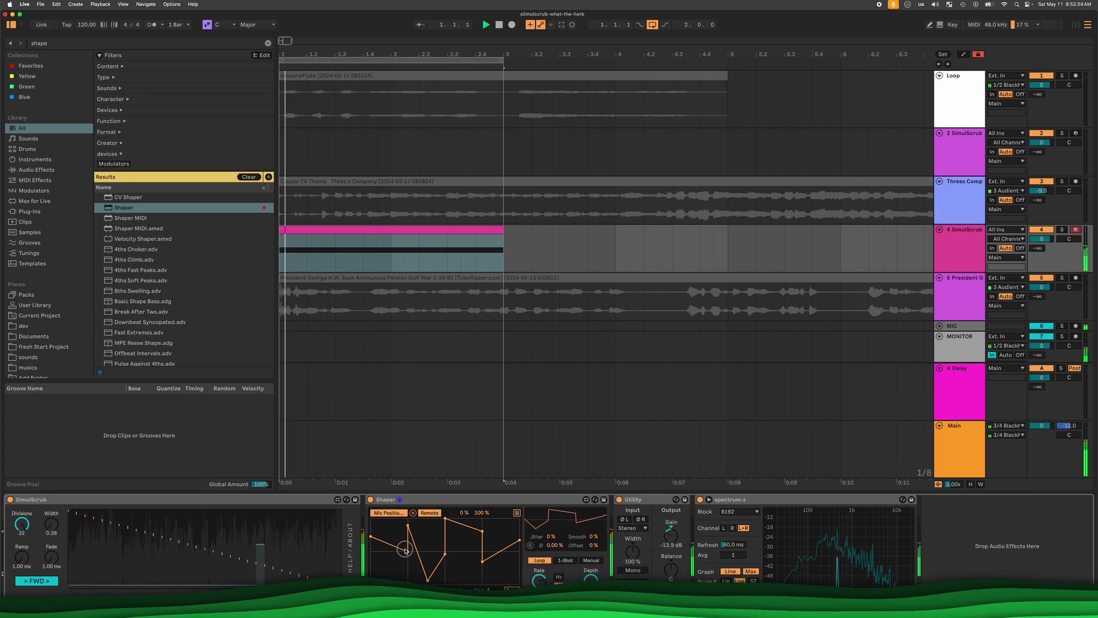
pyautogui.moveTo(409, 550); pyautogui.dragTo(401, 543)
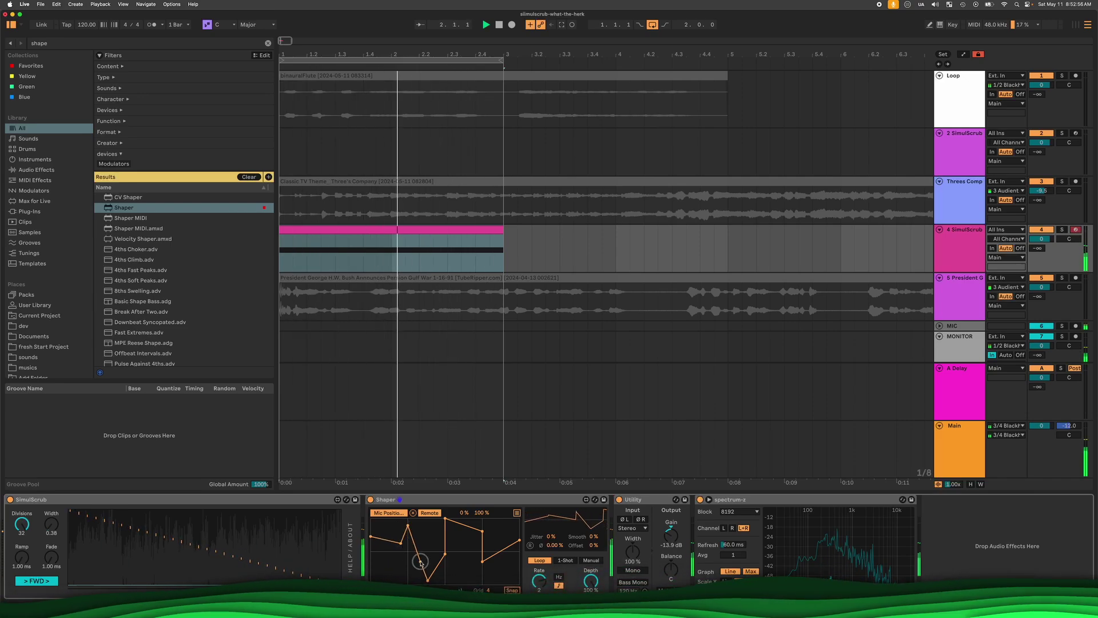
pyautogui.moveTo(418, 554); pyautogui.dragTo(422, 517)
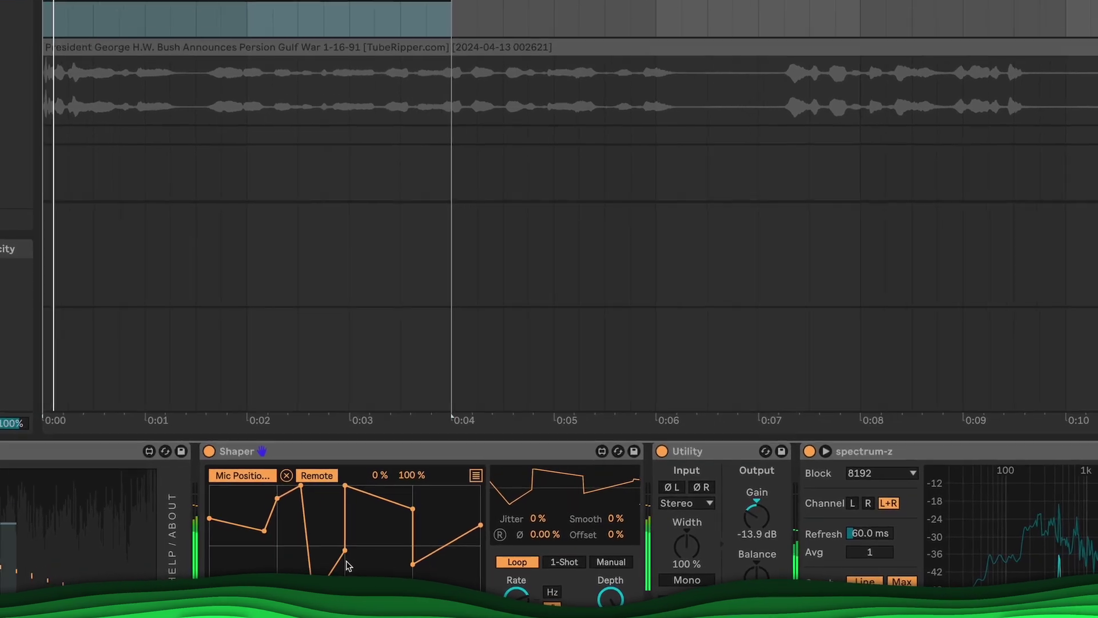
pyautogui.moveTo(331, 480); pyautogui.dragTo(331, 464)
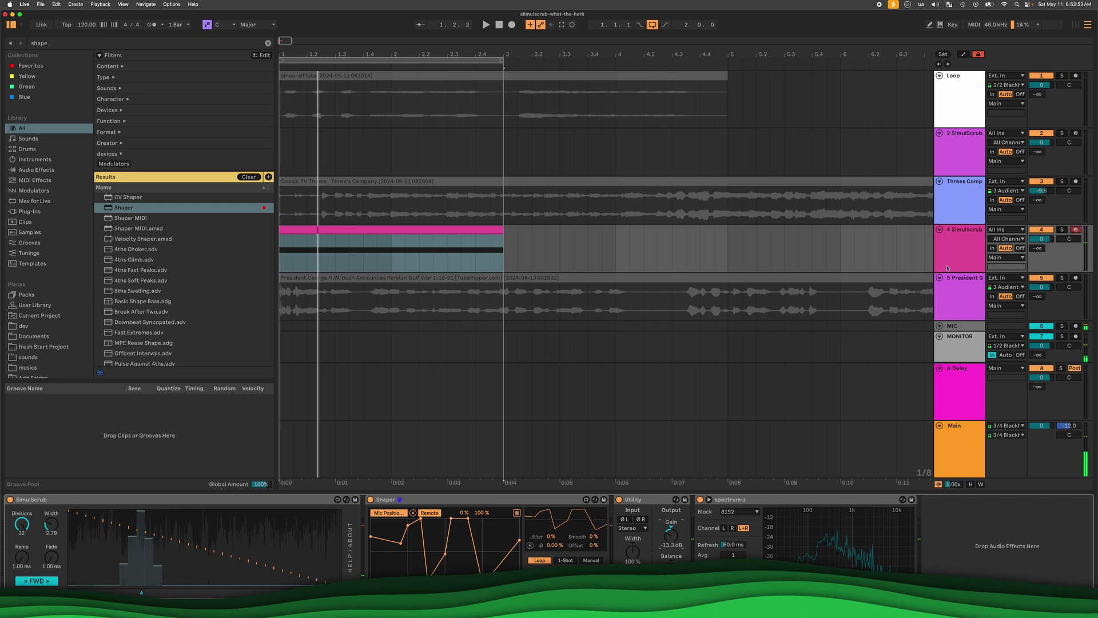
# Step: Deactivate the MIDI clip on track 4 SimulScrub and activate the President George H.W. Bush audio clip
pyautogui.scroll(-2, 960, 264)
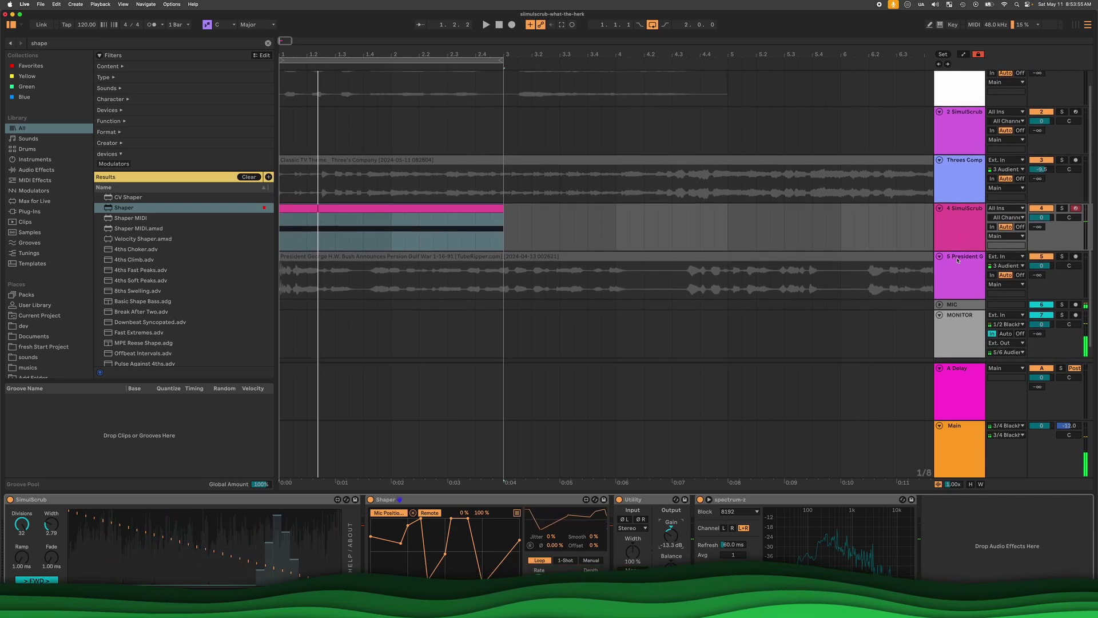
pyautogui.scroll(-2, 958, 260)
pyautogui.click(435, 184)
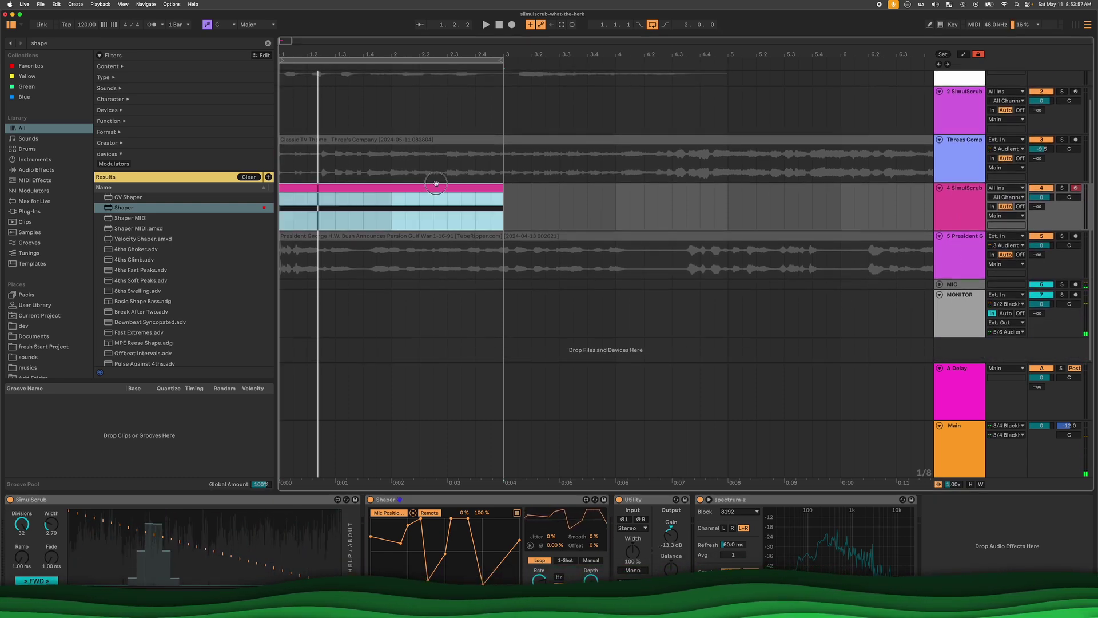
pyautogui.click(462, 198)
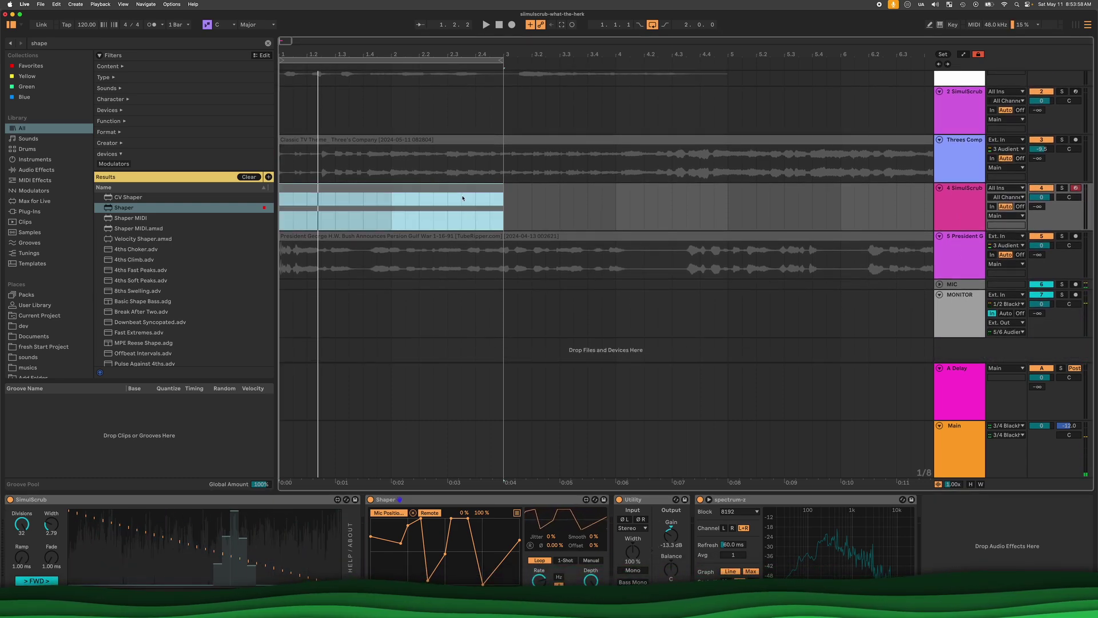
pyautogui.click(525, 236)
pyautogui.click(527, 237)
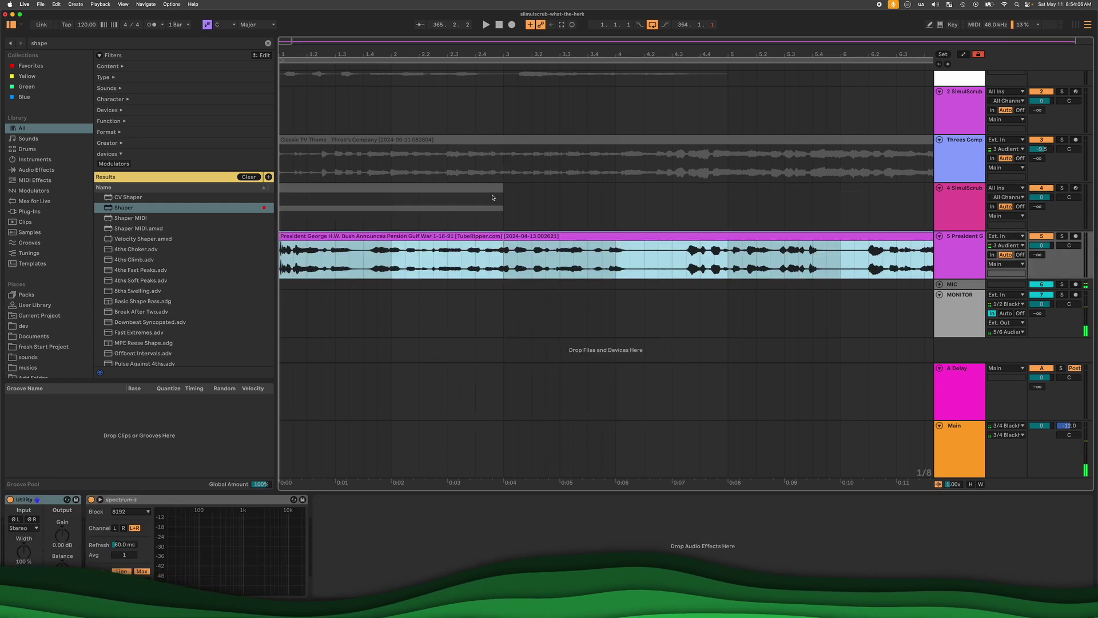
# Step: Play the President George H.W. Bush clip and lower its track volume to -10.0 dB
pyautogui.press('space')
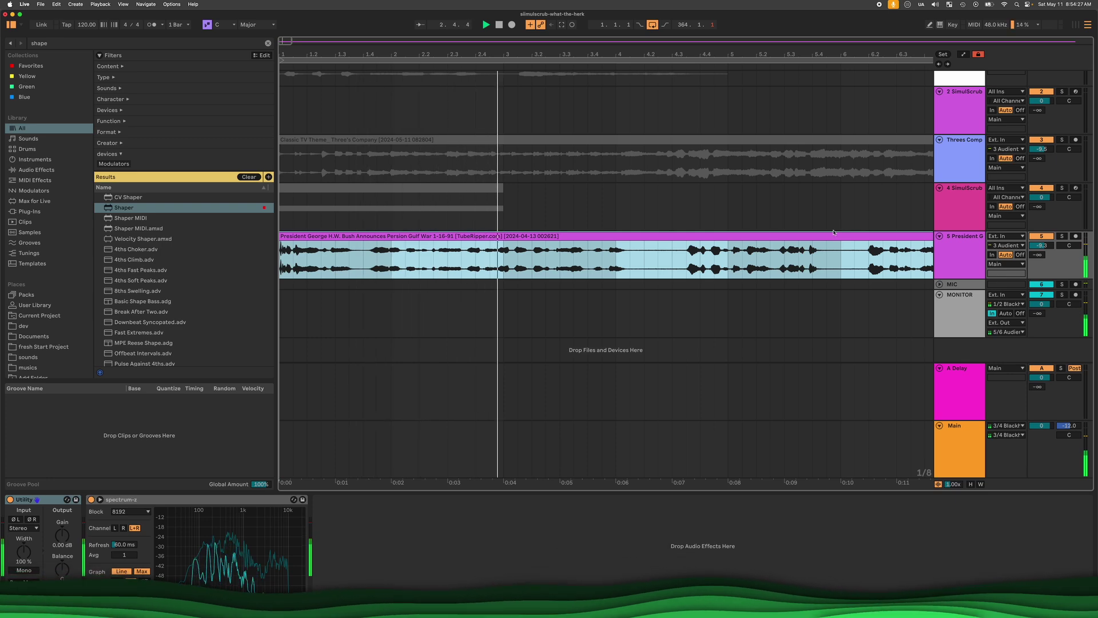
pyautogui.press('w')
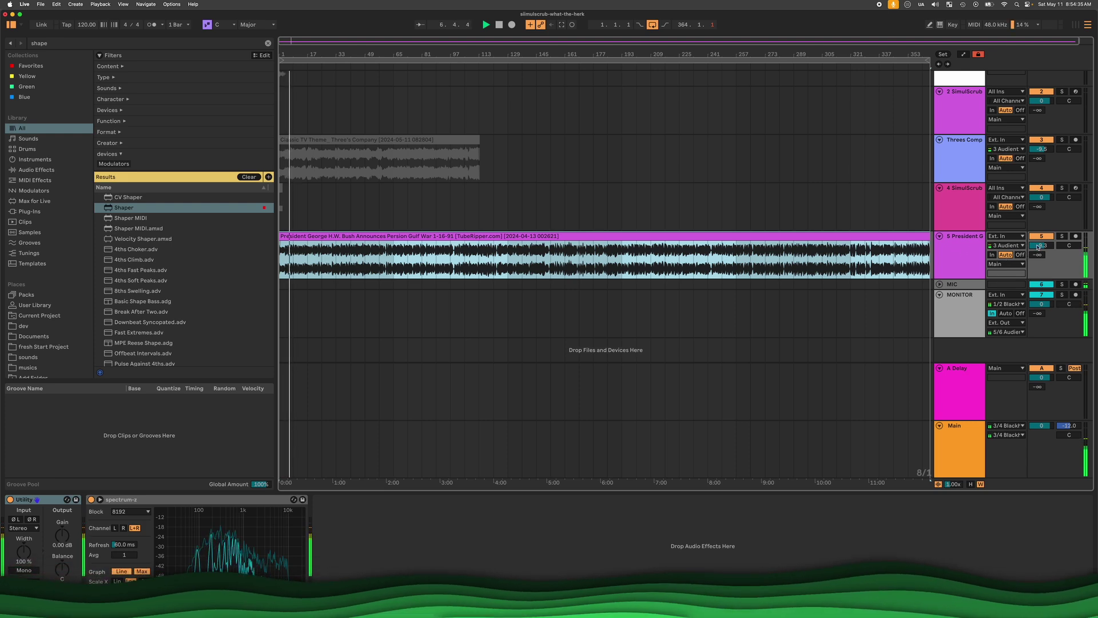
pyautogui.moveTo(1038, 248); pyautogui.dragTo(1038, 249)
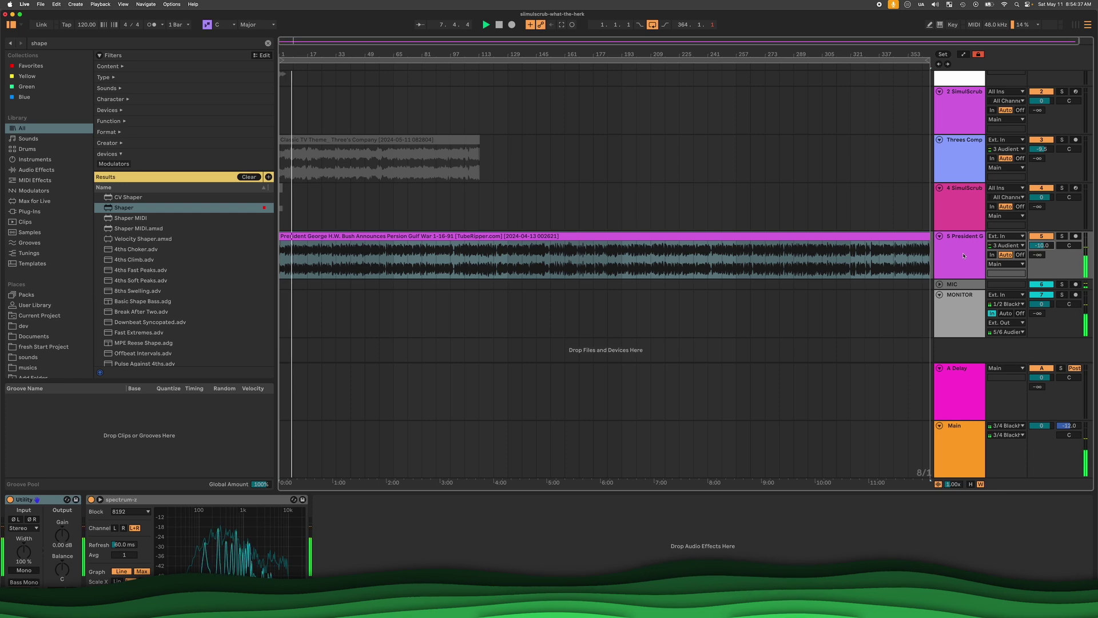
# Step: Insert a MIDI track below the President G track
pyautogui.click(726, 235)
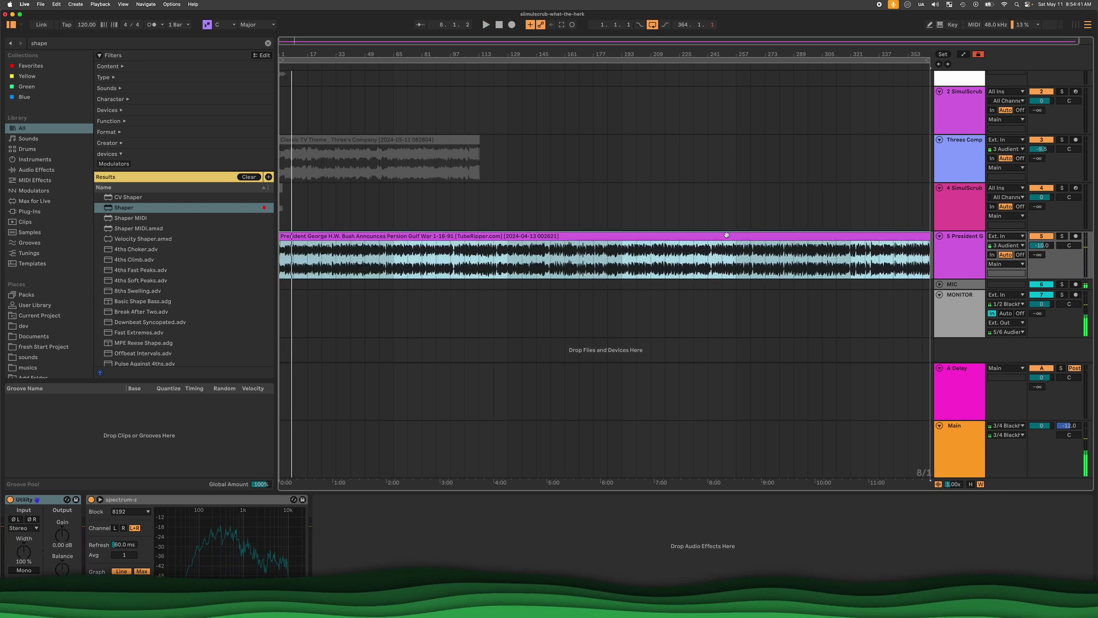
pyautogui.hscroll(1, 726, 235)
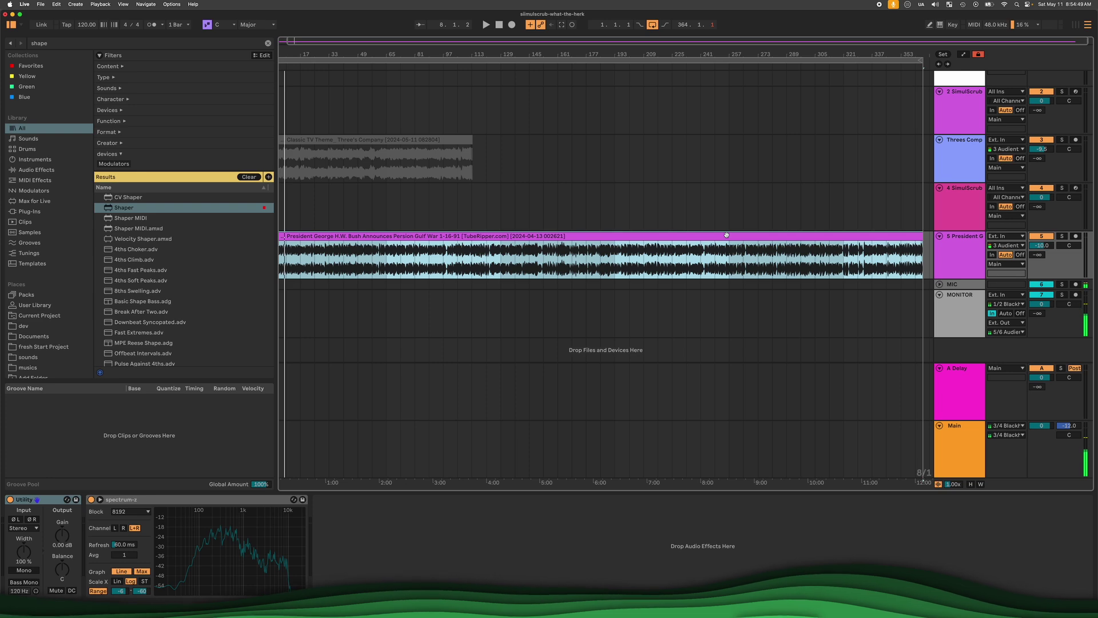
pyautogui.press('super+shift+t')
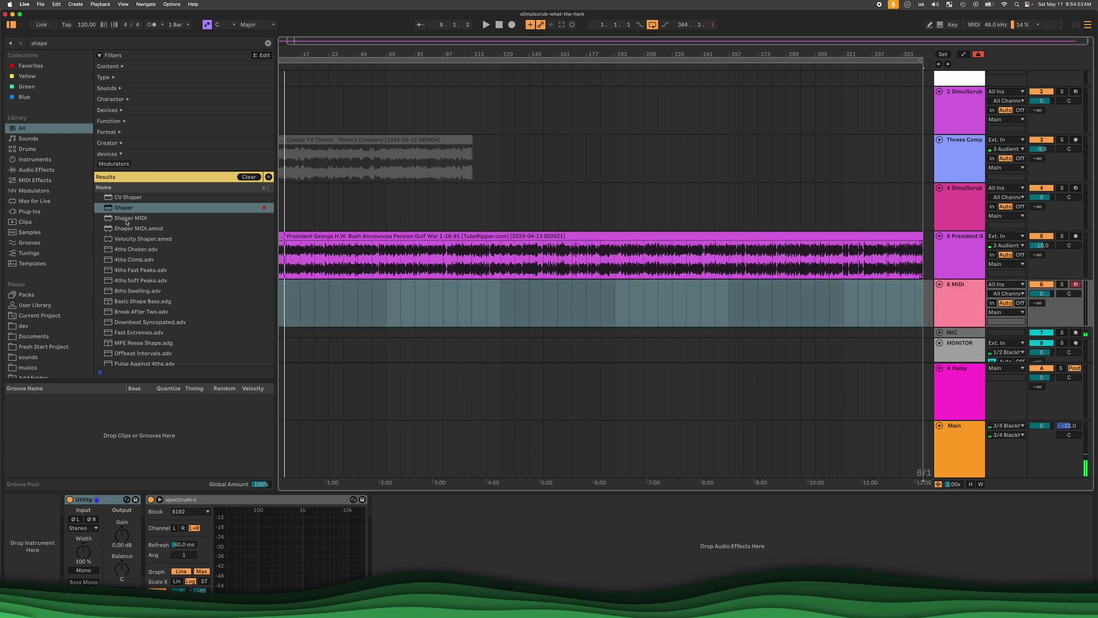
# Step: Load SimulScrub.amxd onto the new MIDI track and load the President George H.W. Bush clip into it
pyautogui.press('super+f')
pyautogui.write('simul')
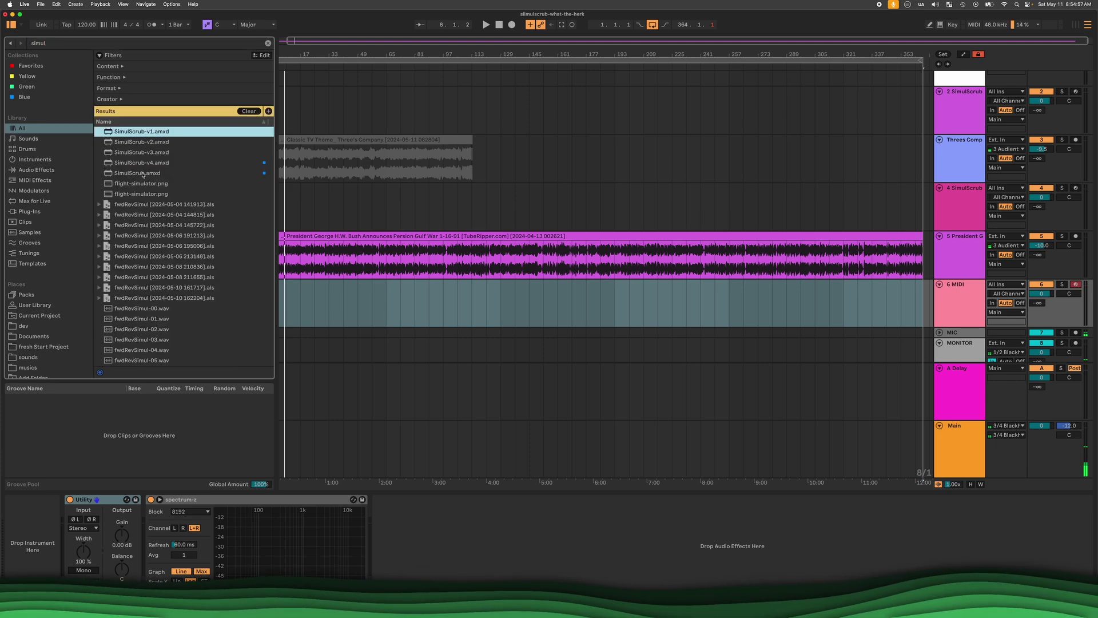
pyautogui.click(142, 174)
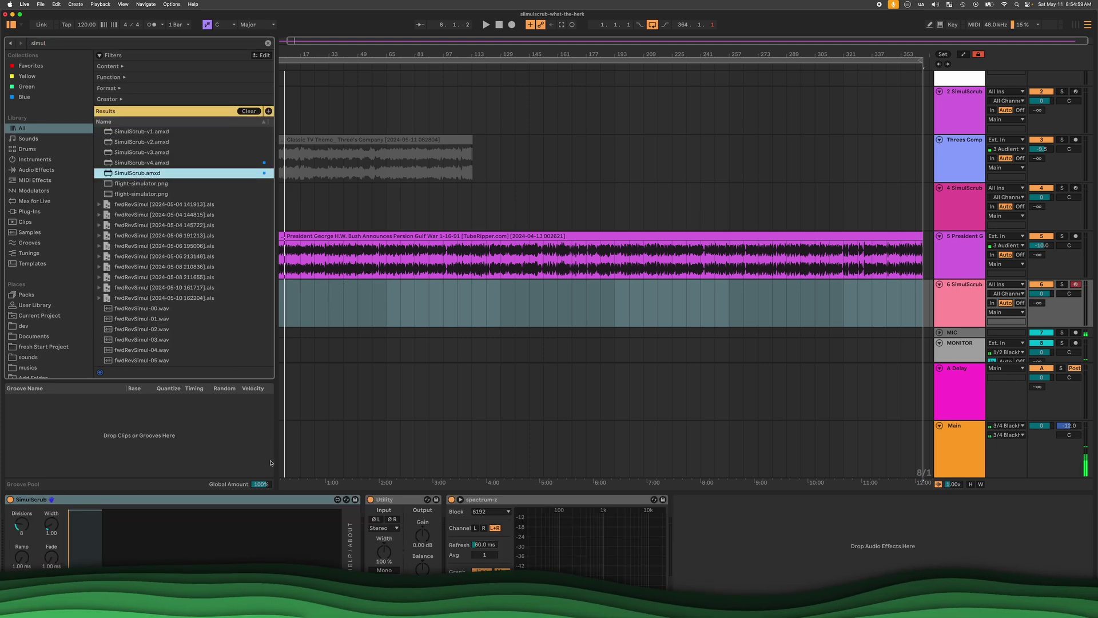
pyautogui.click(365, 236)
pyautogui.click(239, 491)
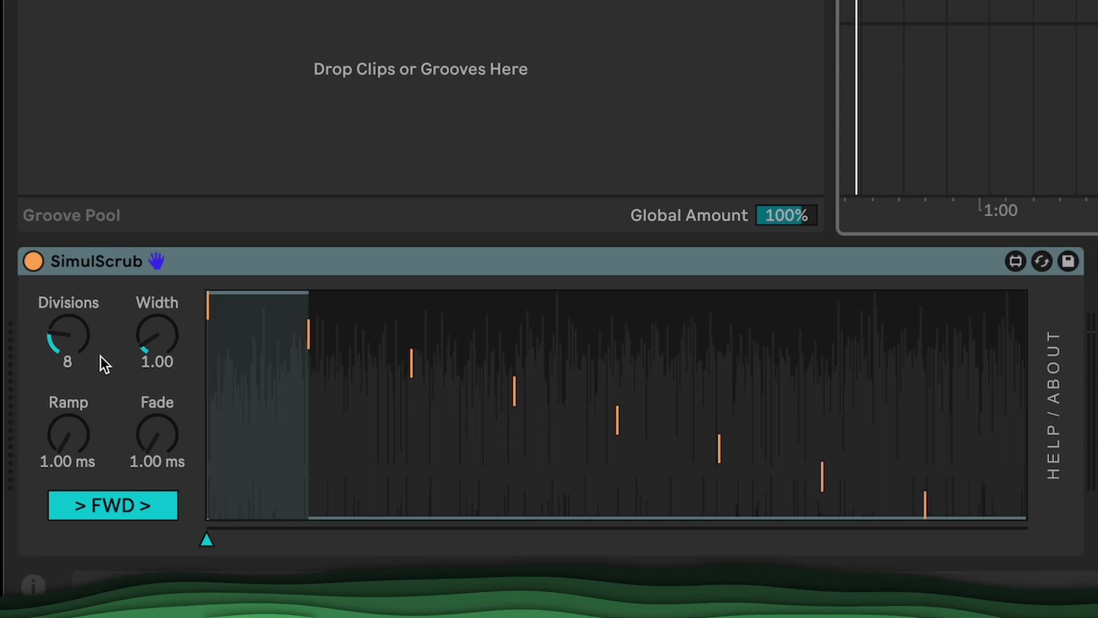
# Step: Set SimulScrub's Divisions to 1 and select the device for playback
pyautogui.click(54, 338)
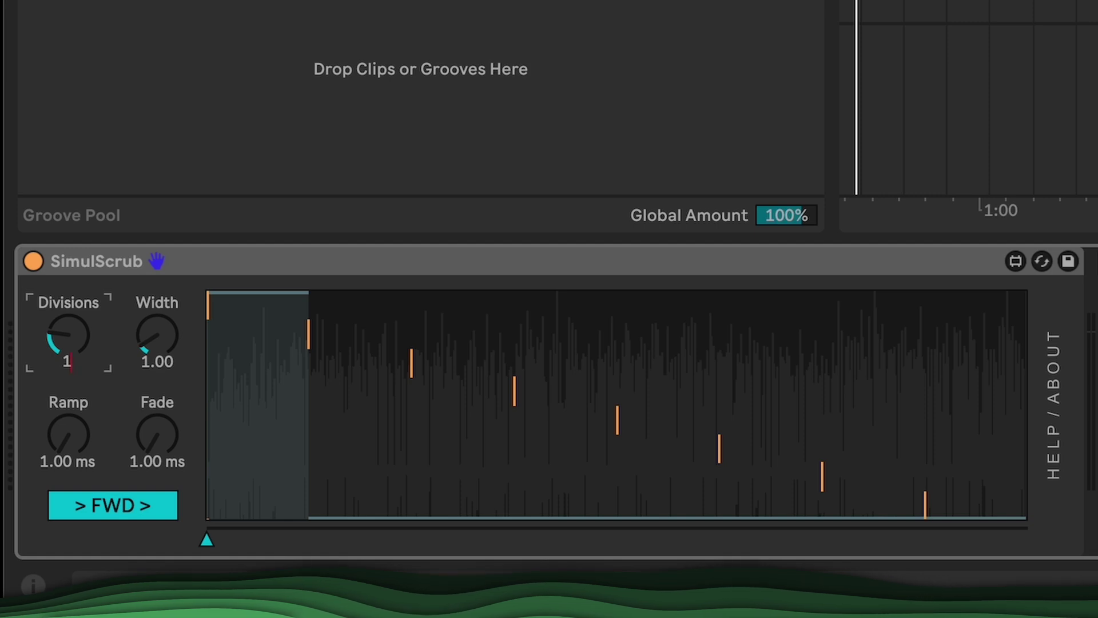
pyautogui.press('Return')
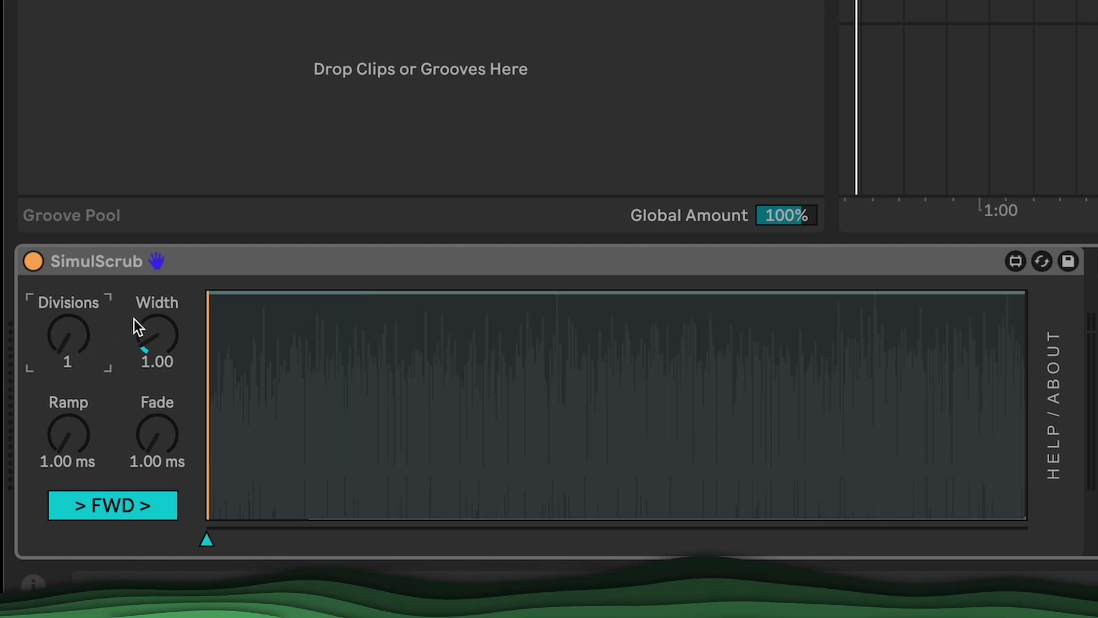
pyautogui.click(340, 274)
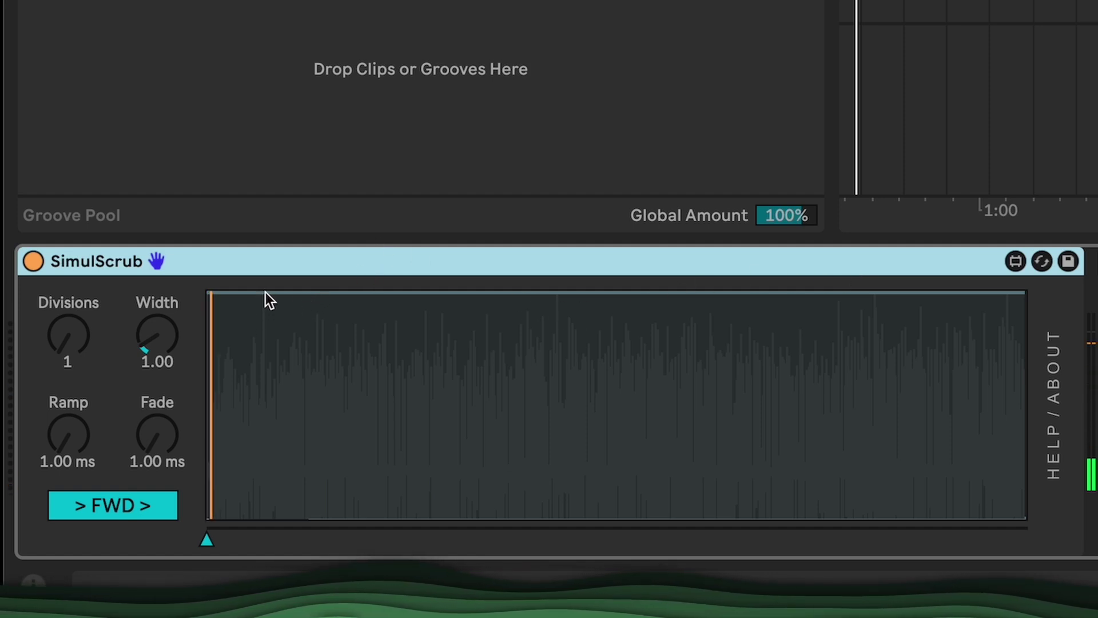
# Step: Set SimulScrub's Divisions to 8 and scrub the position marker forward into the third division
pyautogui.click(58, 339)
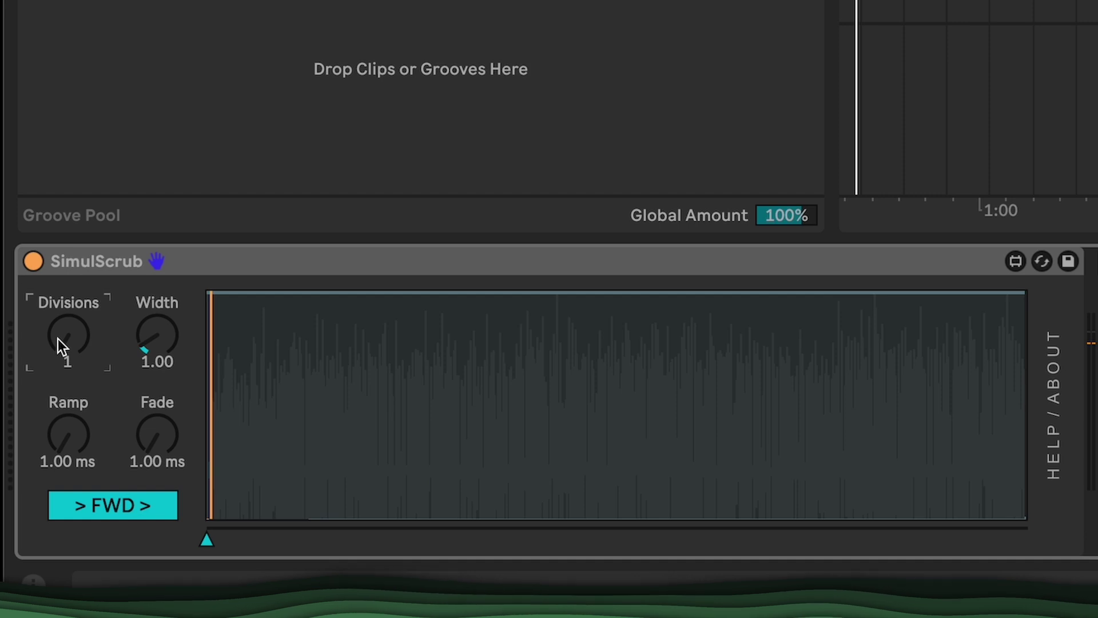
pyautogui.moveTo(58, 339); pyautogui.dragTo(57, 317)
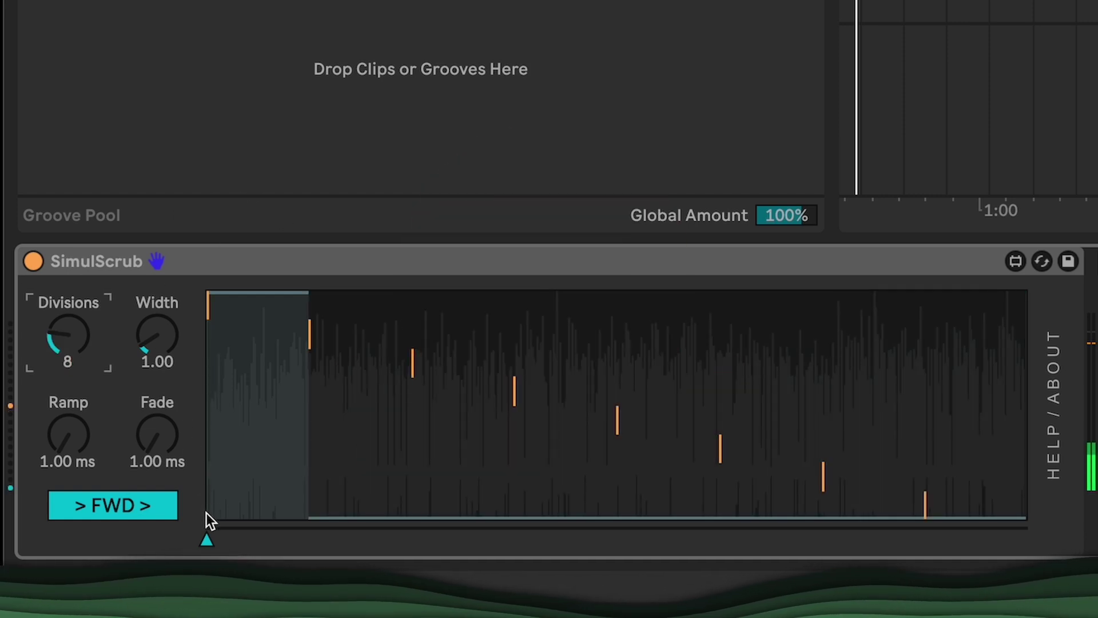
pyautogui.click(206, 539)
pyautogui.moveTo(206, 538); pyautogui.dragTo(204, 485)
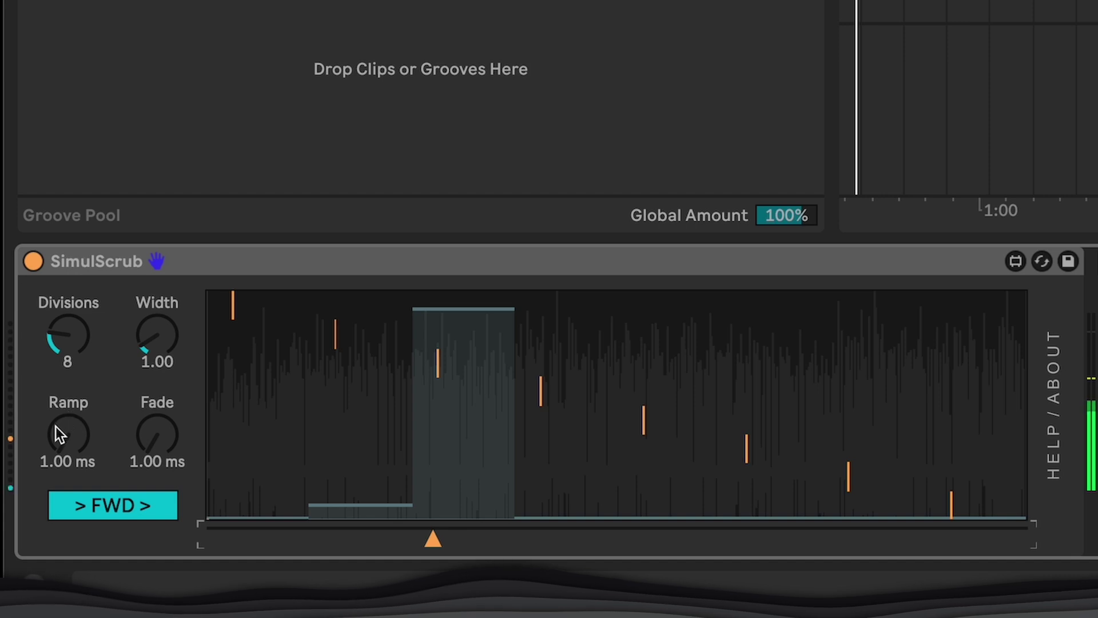
# Step: Set the Ramp to 813 ms and scrub the position marker into the fifth division with playback reversed
pyautogui.moveTo(56, 430); pyautogui.dragTo(52, 365)
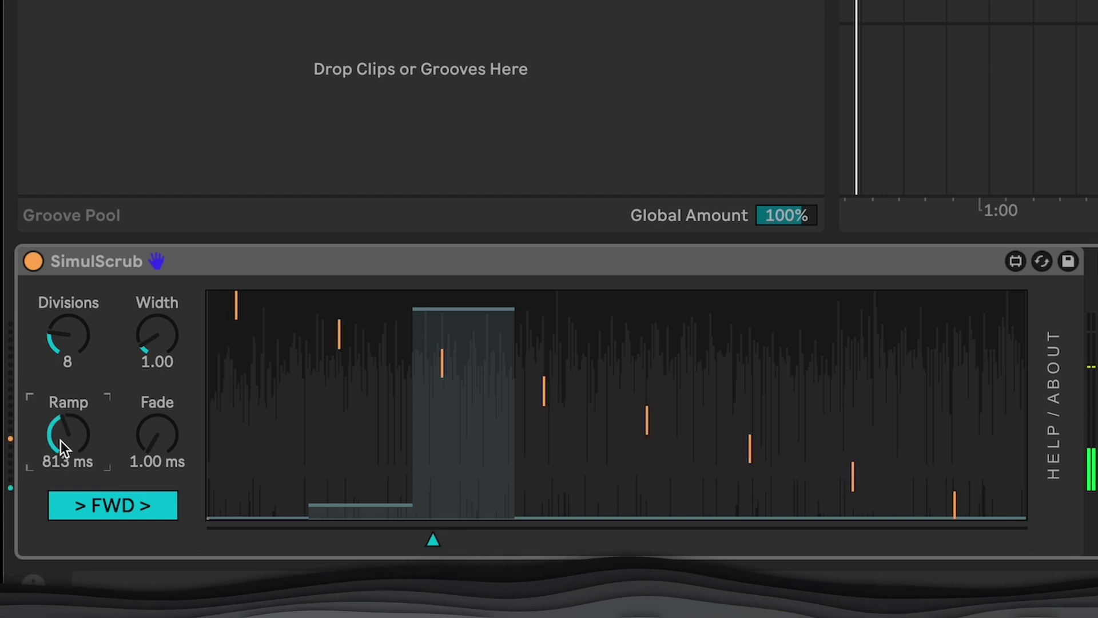
pyautogui.click(111, 506)
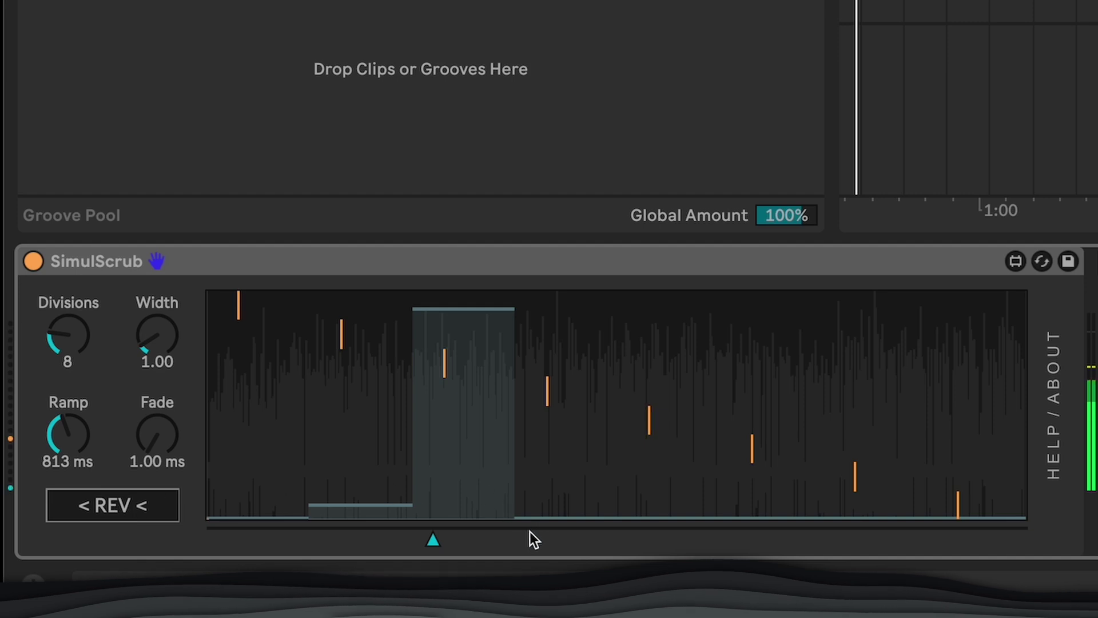
pyautogui.click(434, 538)
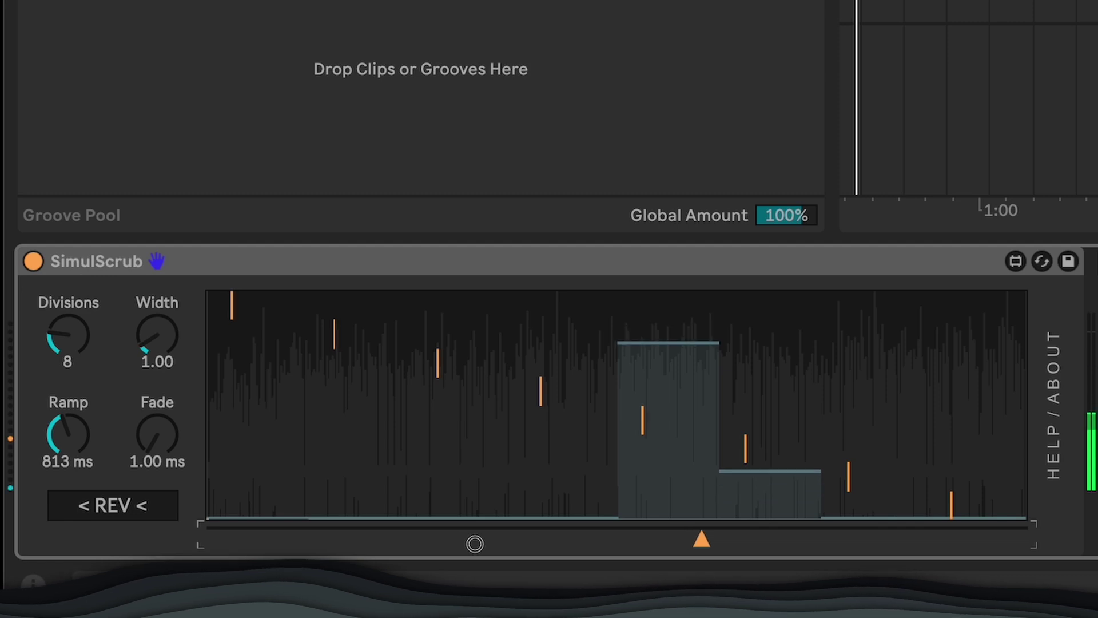
# Step: Set the Ramp to 86.8 ms and toggle the playback direction back and forth, ending on FWD
pyautogui.click(127, 505)
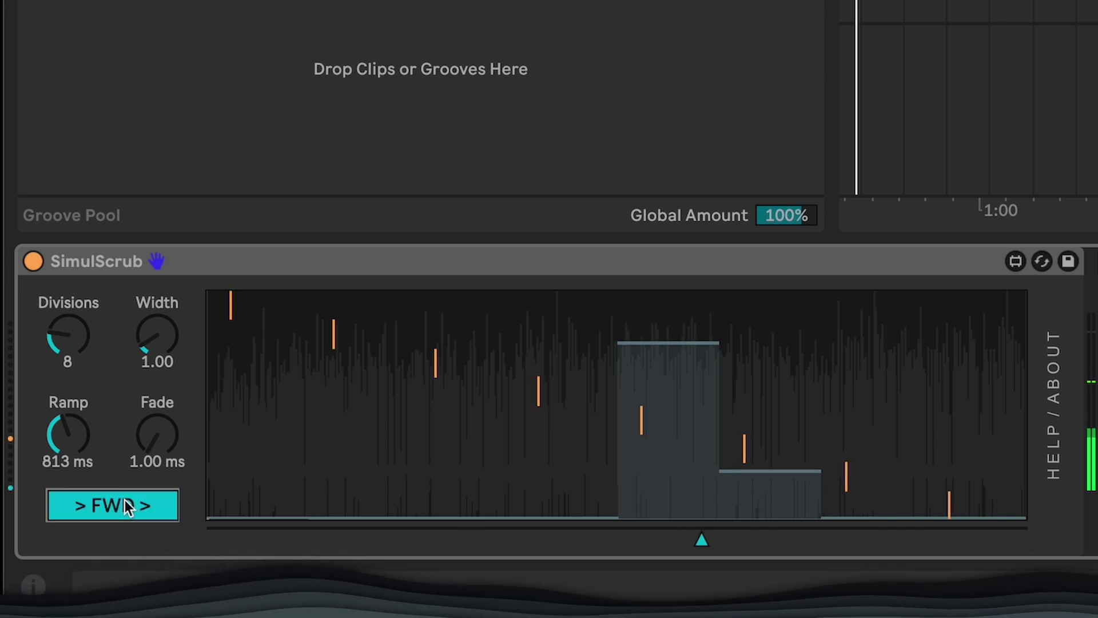
pyautogui.moveTo(63, 454)
pyautogui.mouseDown()
pyautogui.moveTo(61, 440)
pyautogui.moveTo(58, 465)
pyautogui.mouseUp()
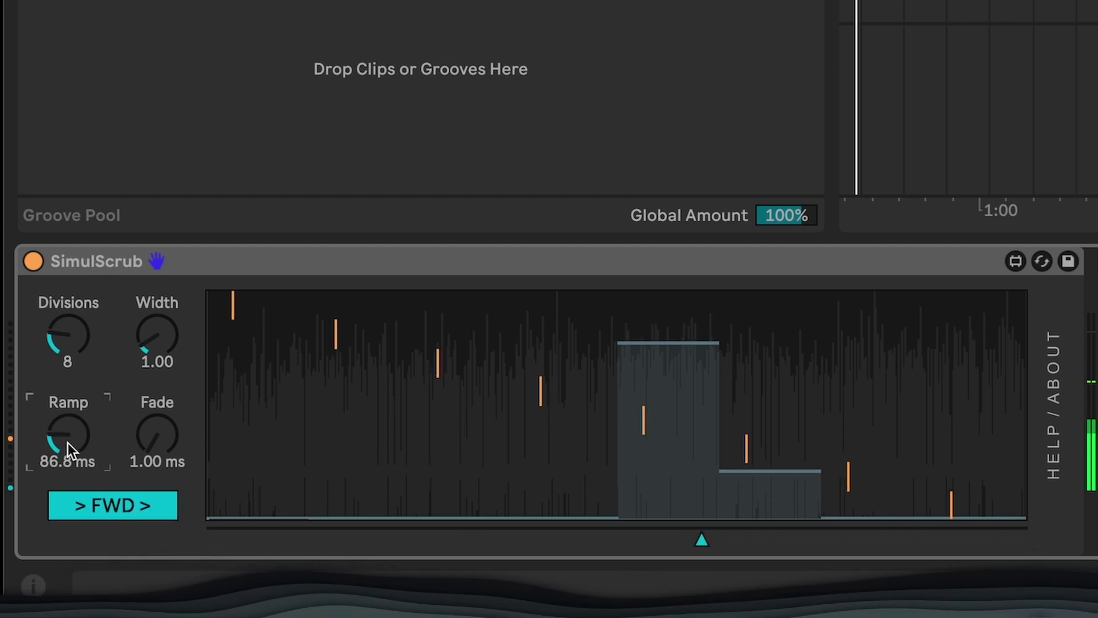
pyautogui.click(68, 428)
pyautogui.click(107, 504)
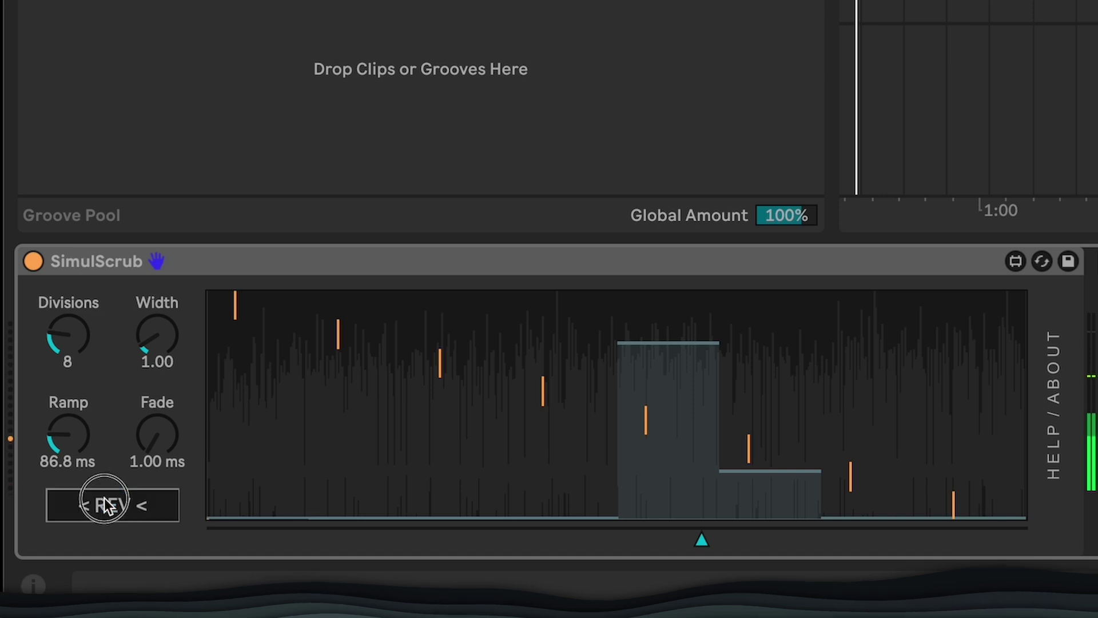
pyautogui.click(107, 503)
pyautogui.click(106, 504)
pyautogui.click(105, 505)
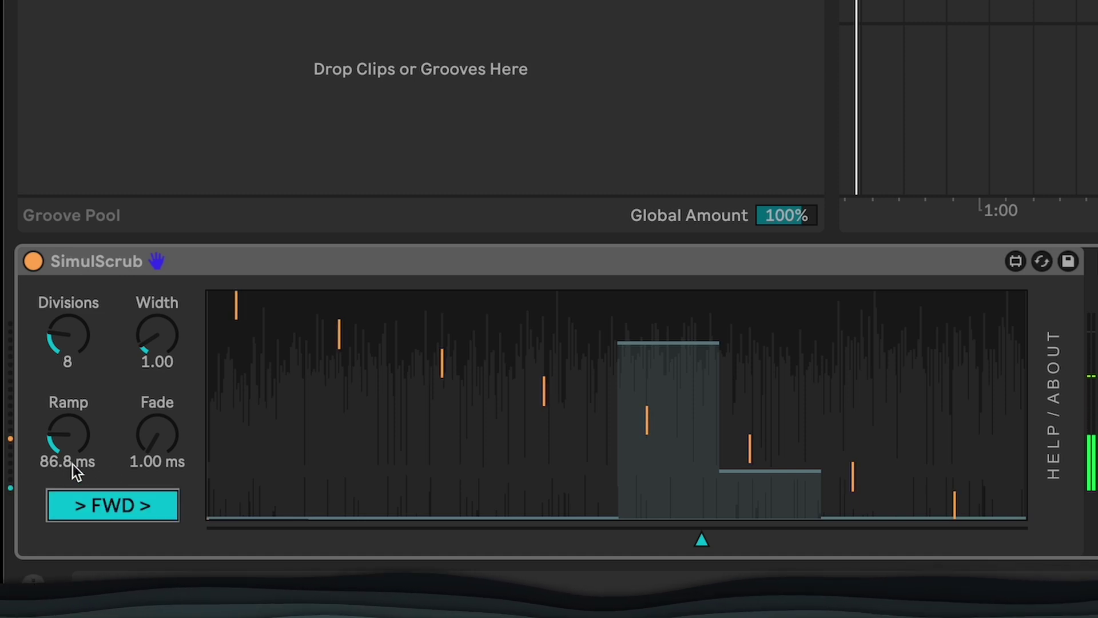
# Step: Set the Ramp to 133 ms and toggle the playback direction repeatedly between FWD and REV, ending on REV
pyautogui.moveTo(54, 436); pyautogui.dragTo(68, 443)
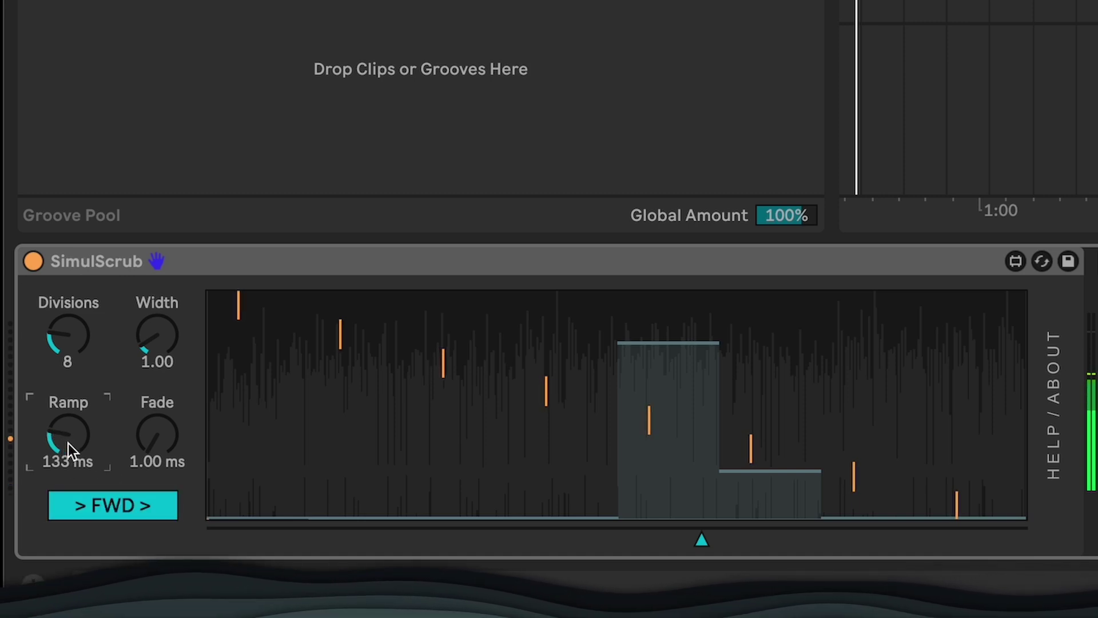
pyautogui.click(102, 506)
pyautogui.click(102, 506)
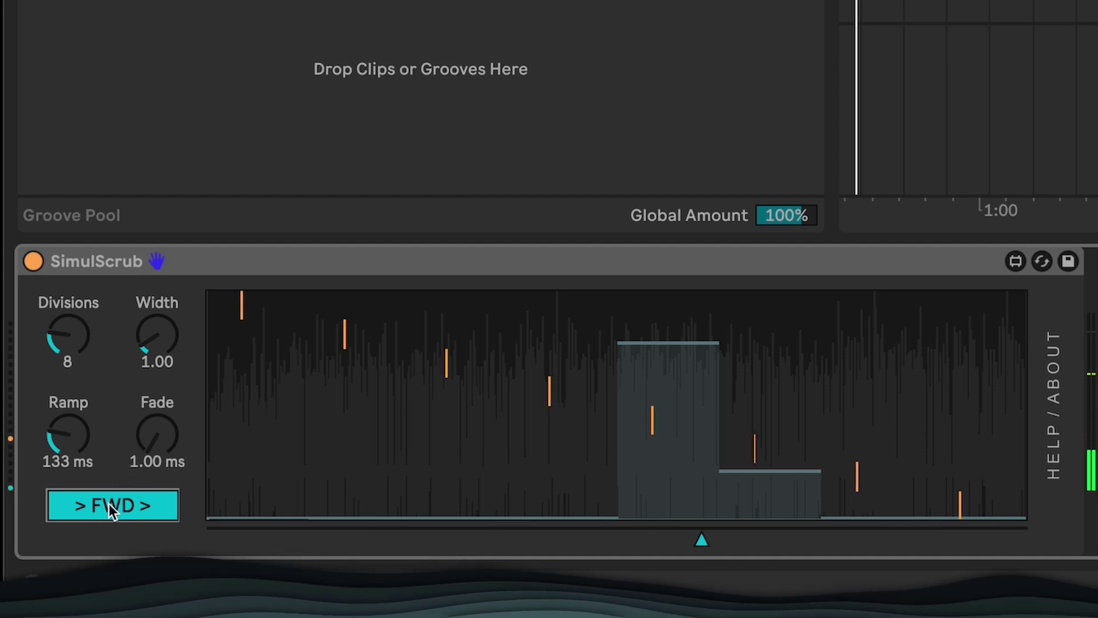
pyautogui.click(101, 505)
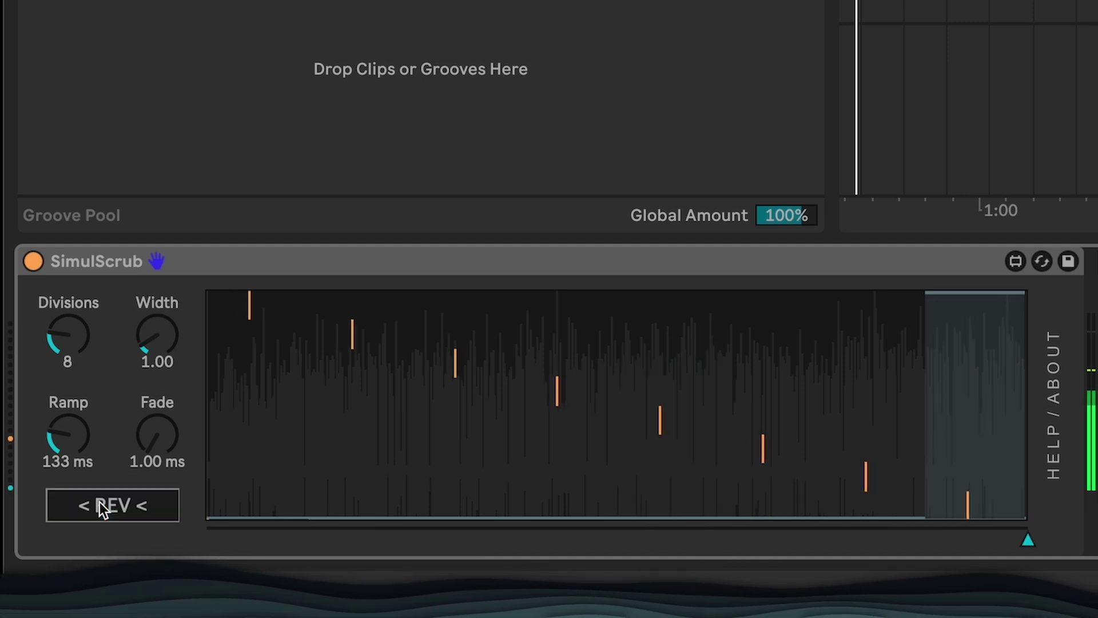
pyautogui.click(100, 502)
pyautogui.click(100, 502)
pyautogui.click(99, 503)
pyautogui.click(100, 502)
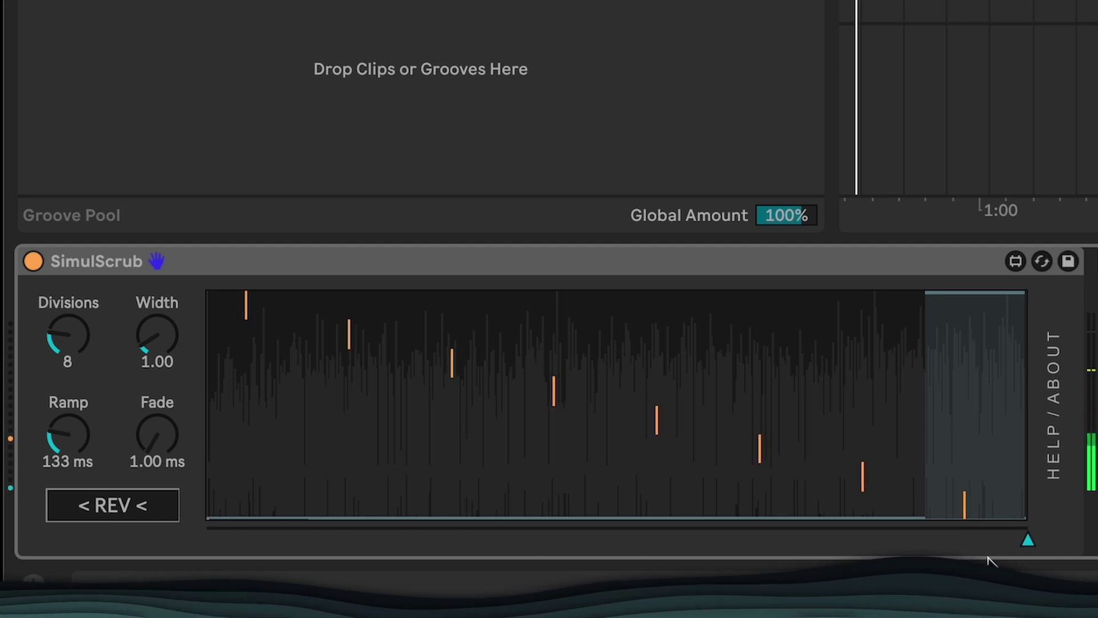
# Step: Scrub the position marker from the end back to the first division and switch playback to FWD
pyautogui.click(1024, 542)
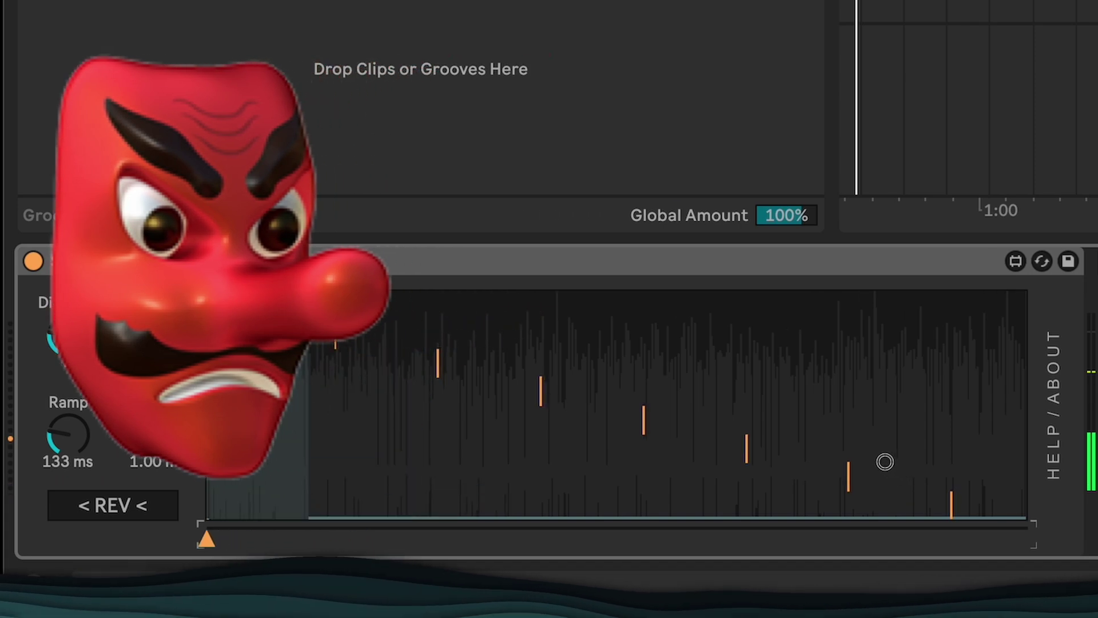
pyautogui.click(126, 512)
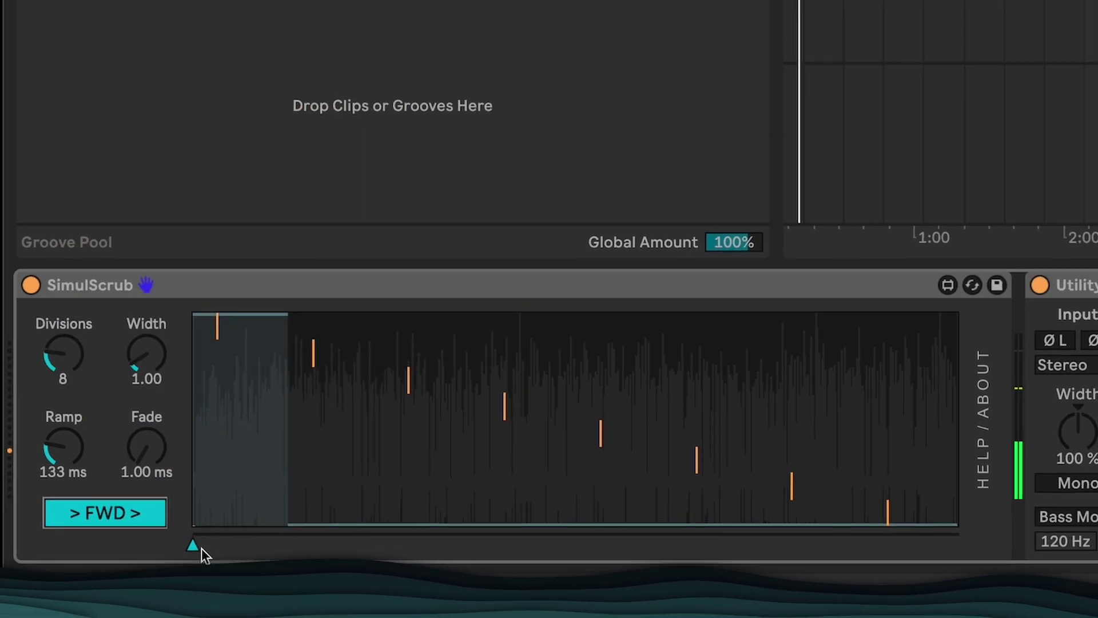